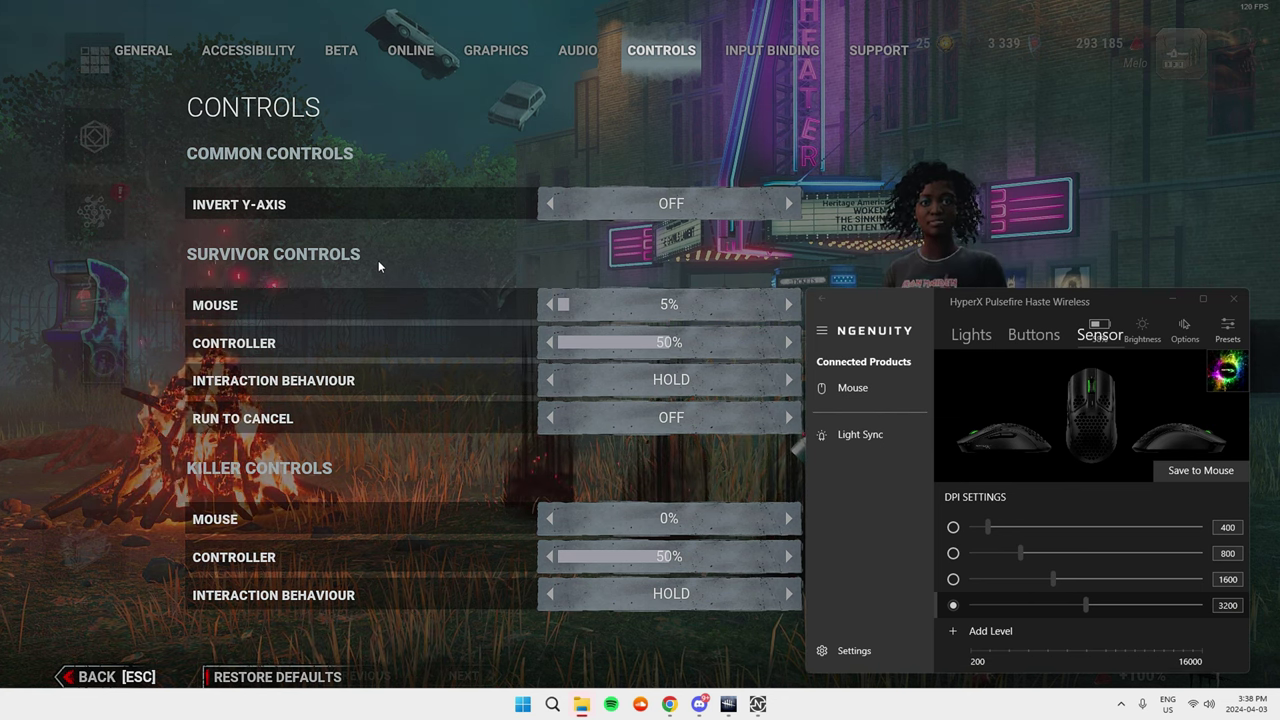
# Minimize the HyperX NGENUITY mouse software window that covers the game's control settings
pyautogui.click(1172, 298)
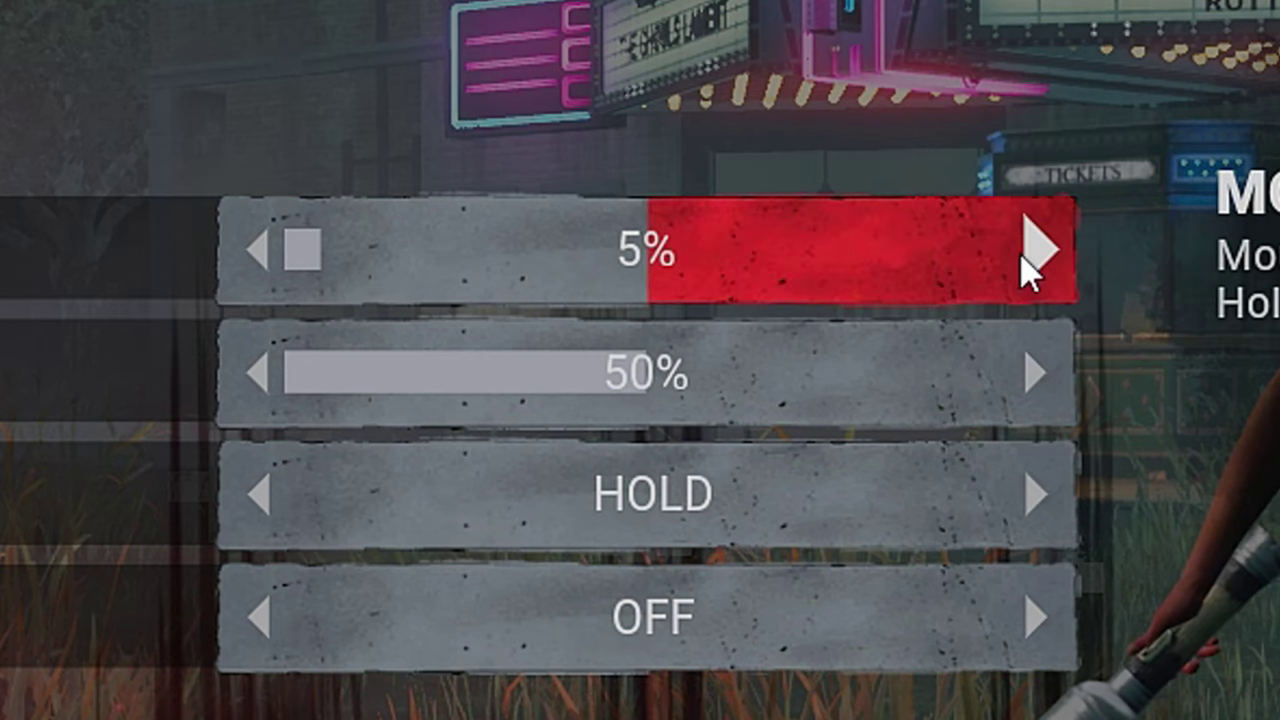
# Raise the survivor mouse sensitivity to 100%, then bring it back down to 5%
pyautogui.click(786, 305)
pyautogui.click(786, 305)
pyautogui.click(1030, 262)
pyautogui.click(1030, 262)
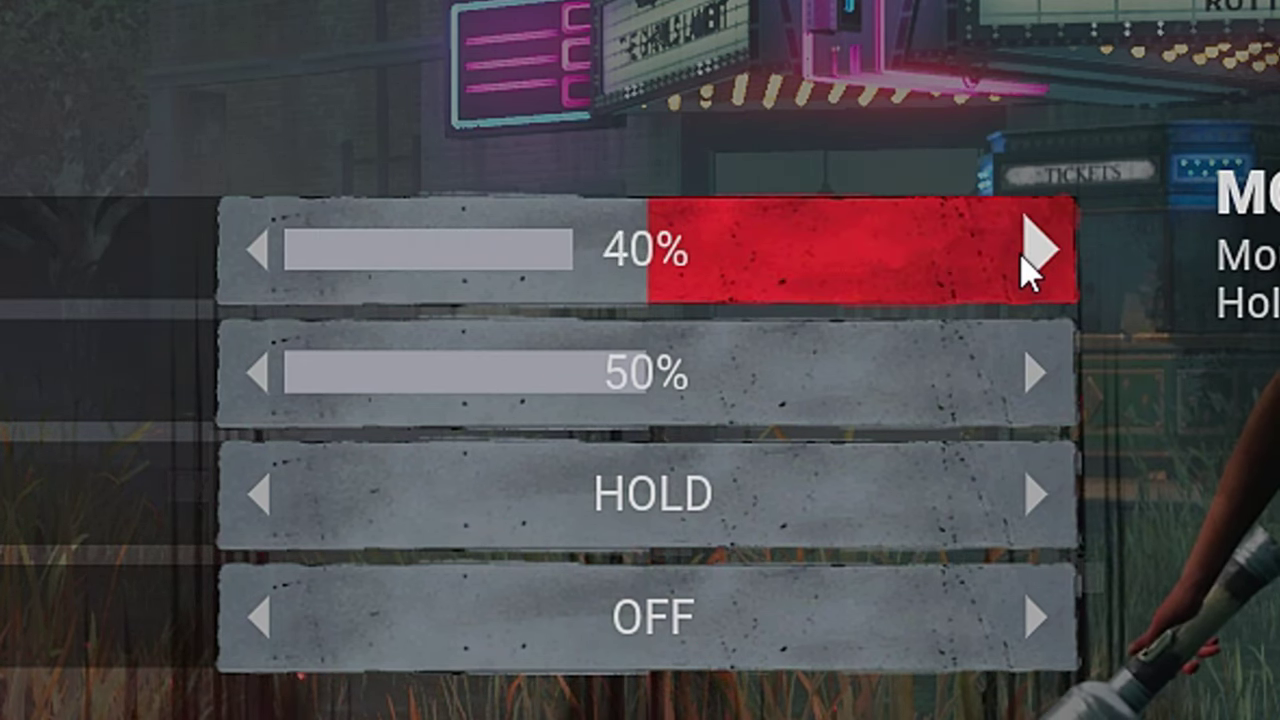
pyautogui.click(1030, 262)
pyautogui.click(1030, 262)
pyautogui.click(1030, 262)
pyautogui.click(1030, 262)
pyautogui.click(1030, 262)
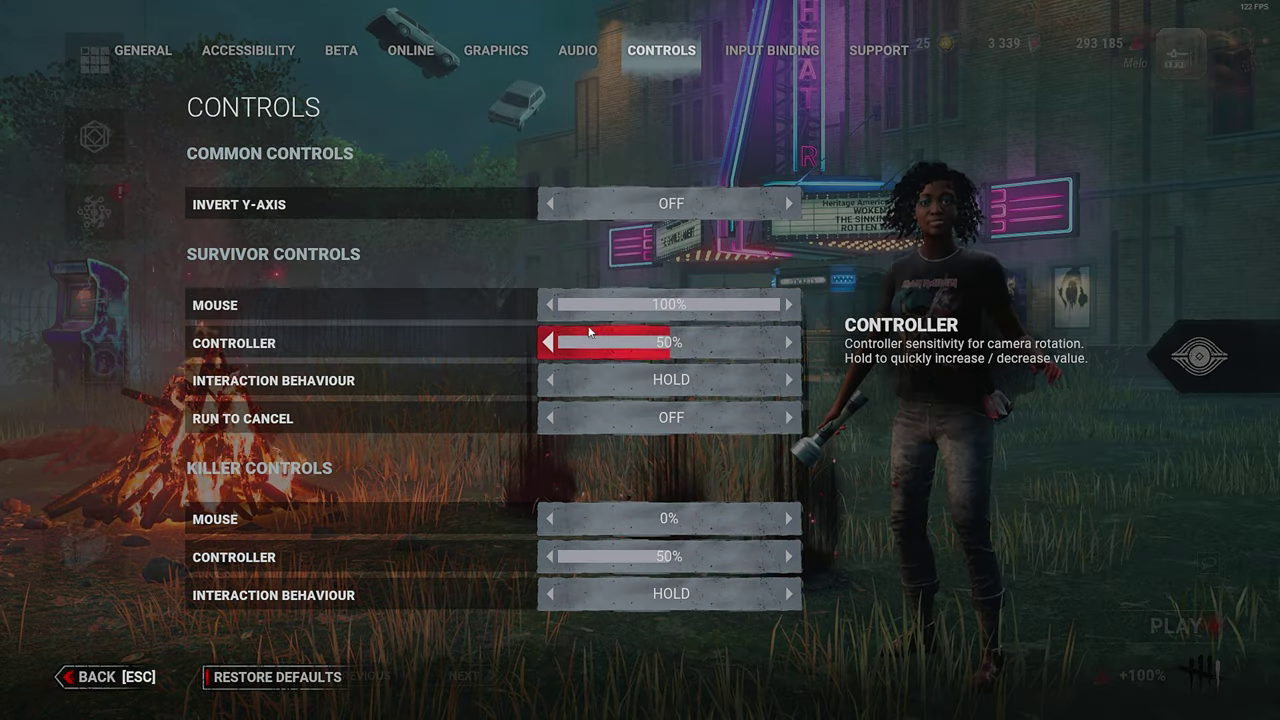
pyautogui.click(551, 305)
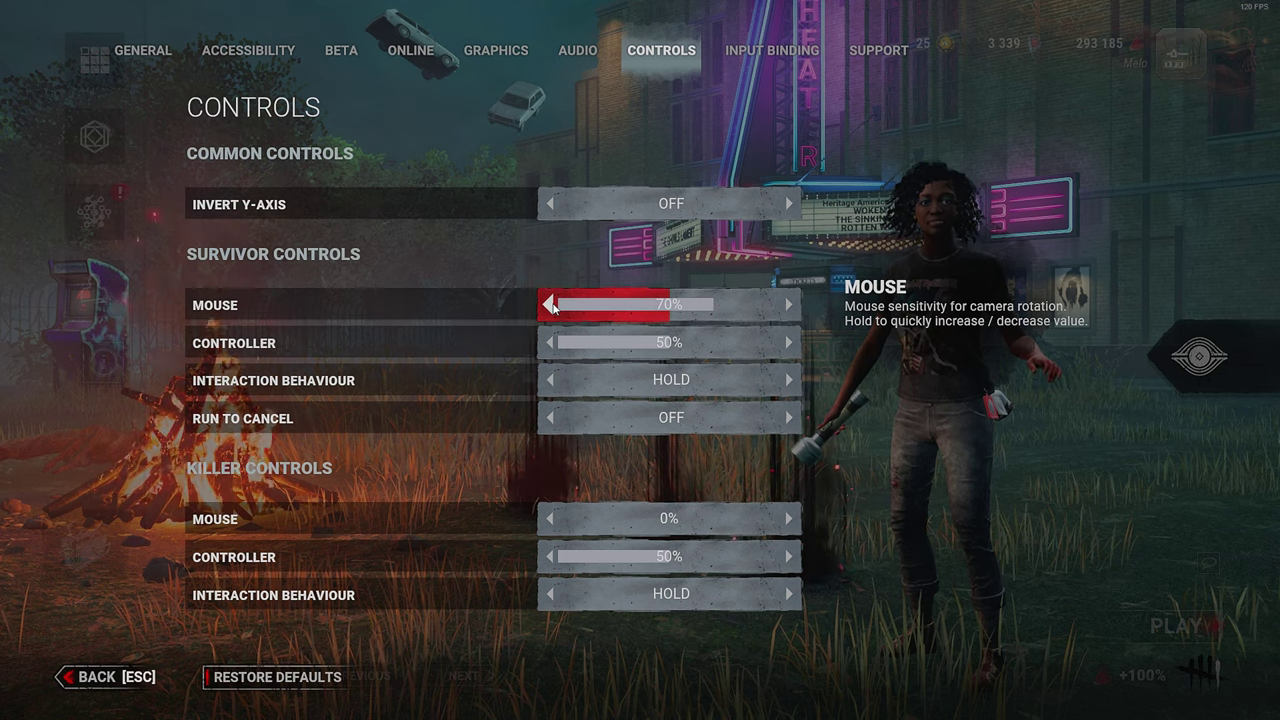
pyautogui.click(551, 305)
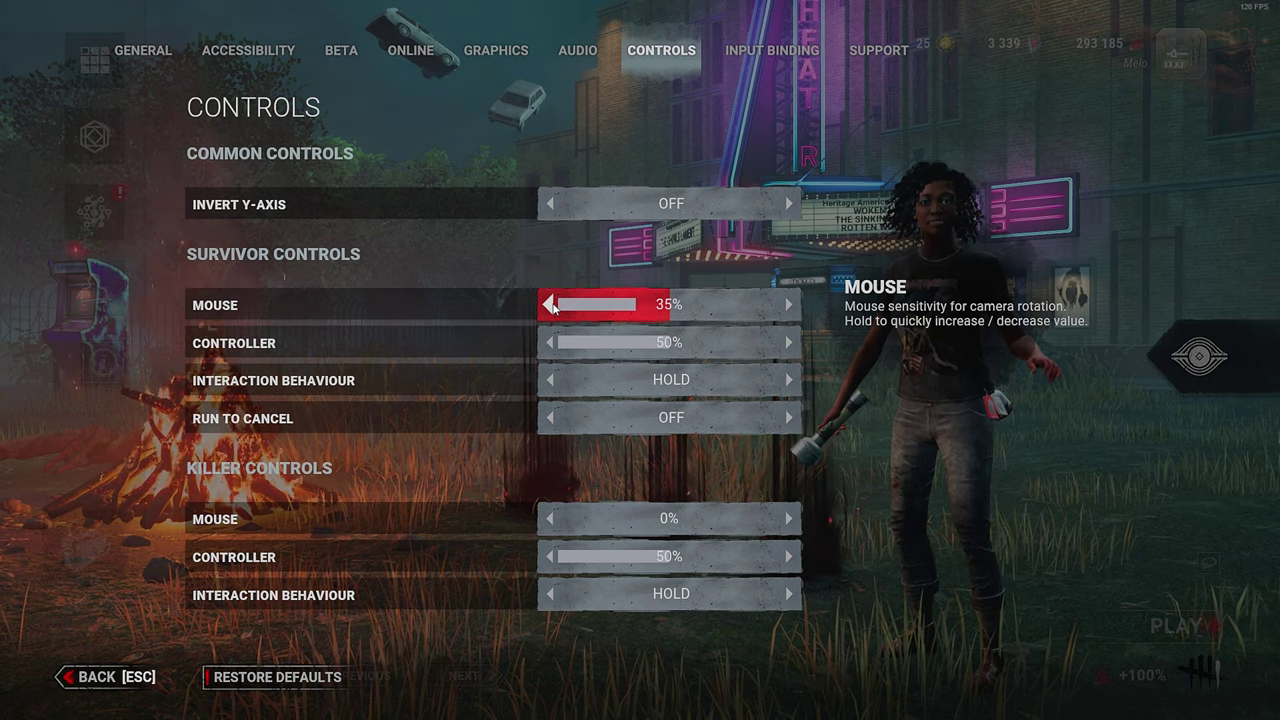
pyautogui.click(551, 305)
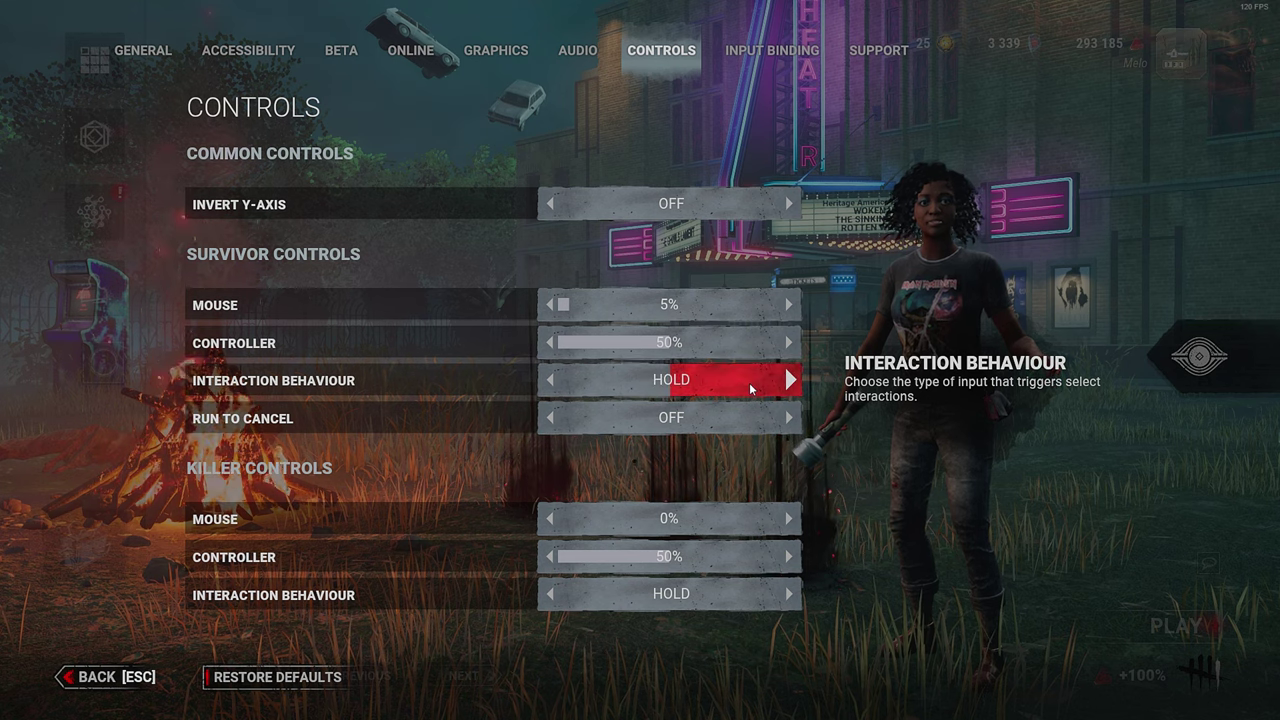
# Review the survivor interaction behaviour setting and look through the survivor input bindings
pyautogui.click(650, 381)
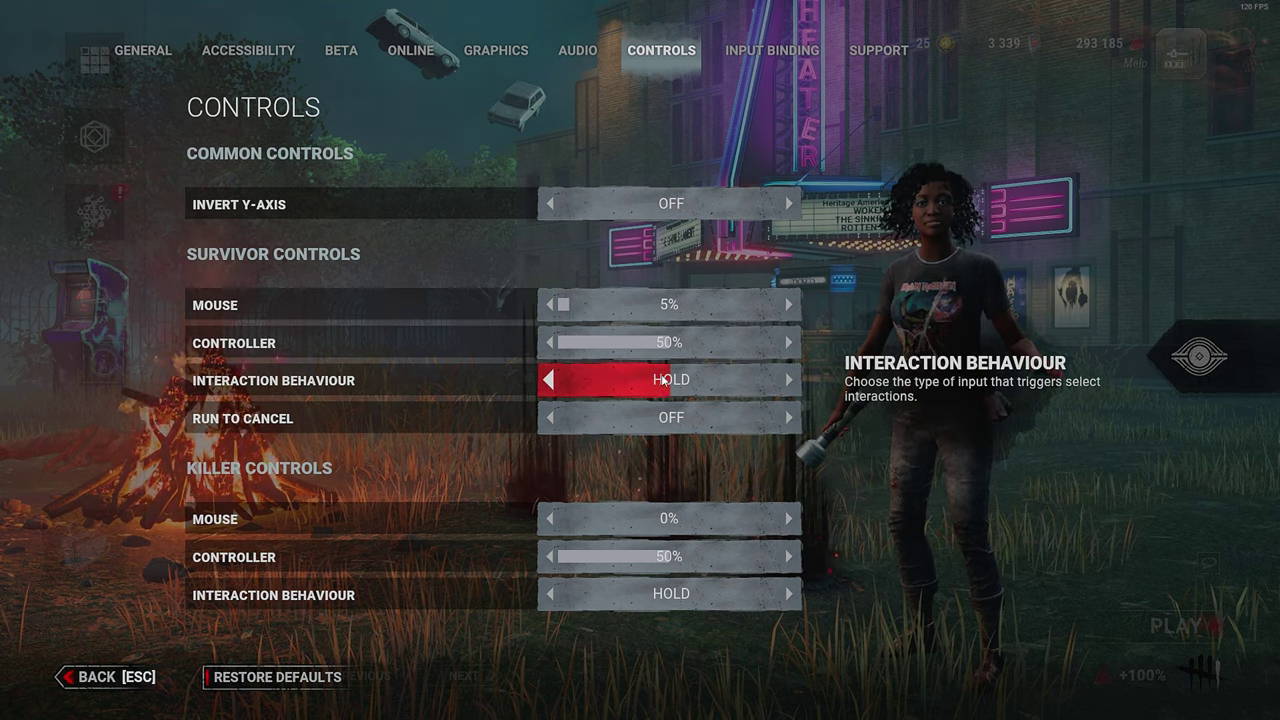
pyautogui.press('e')
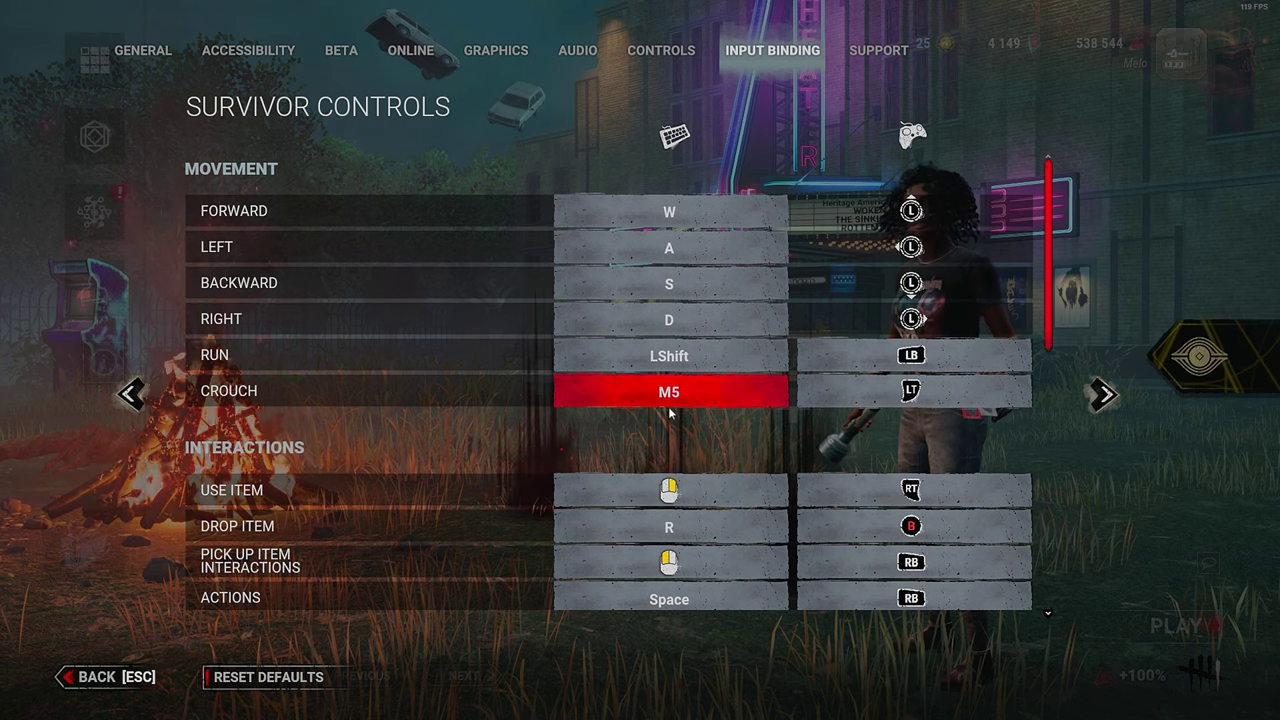
pyautogui.scroll(-3, 86, 238)
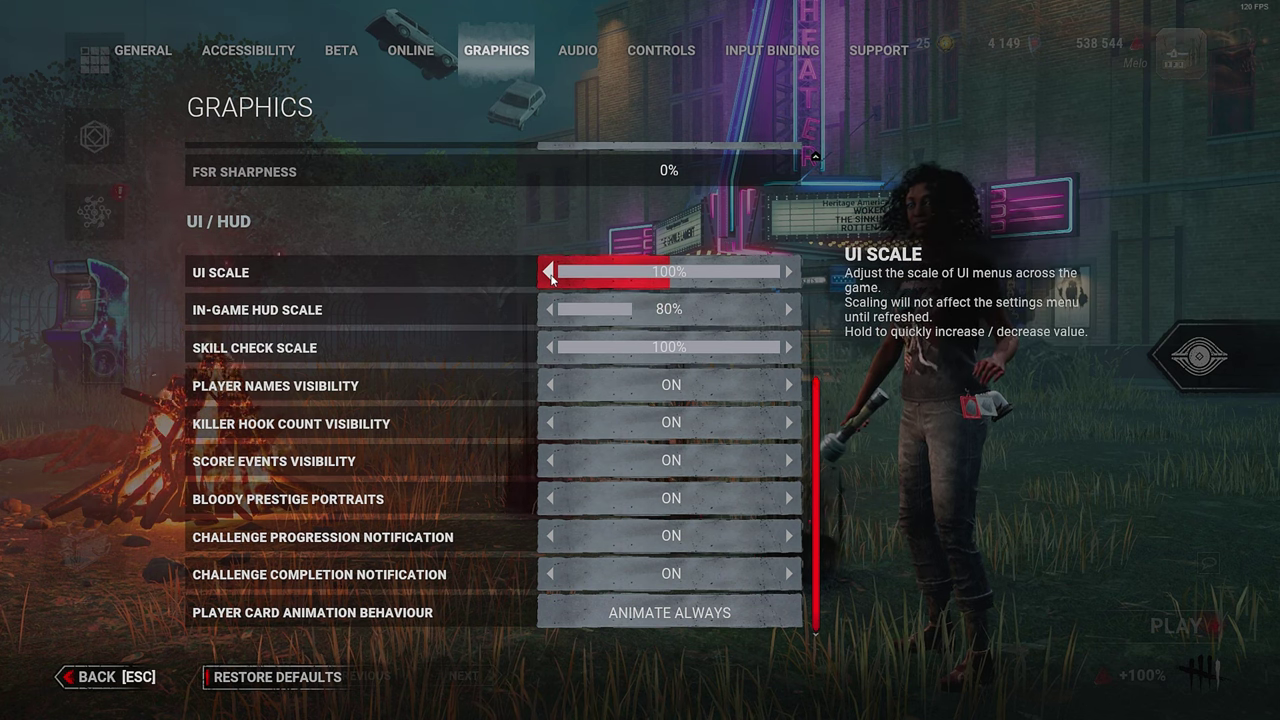
# Try the UI scale at 85% in the graphics settings and return it to 100%
pyautogui.click(549, 272)
pyautogui.click(549, 272)
pyautogui.click(549, 272)
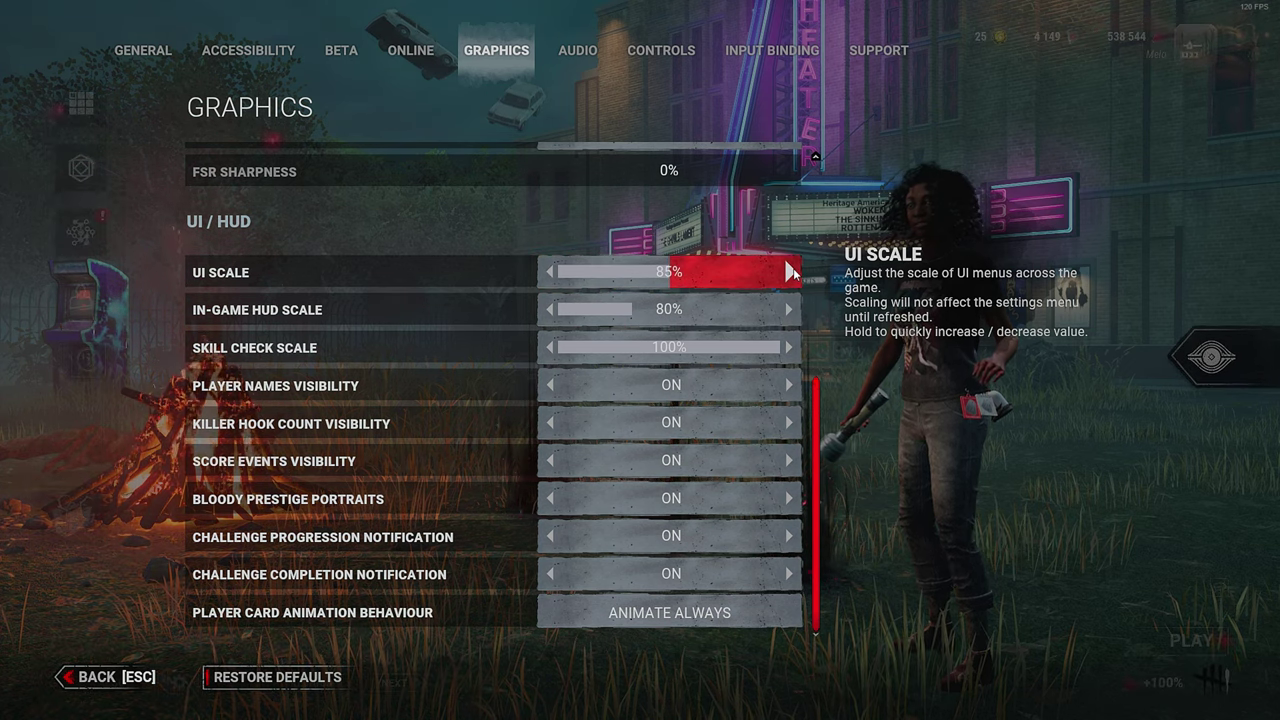
pyautogui.click(790, 272)
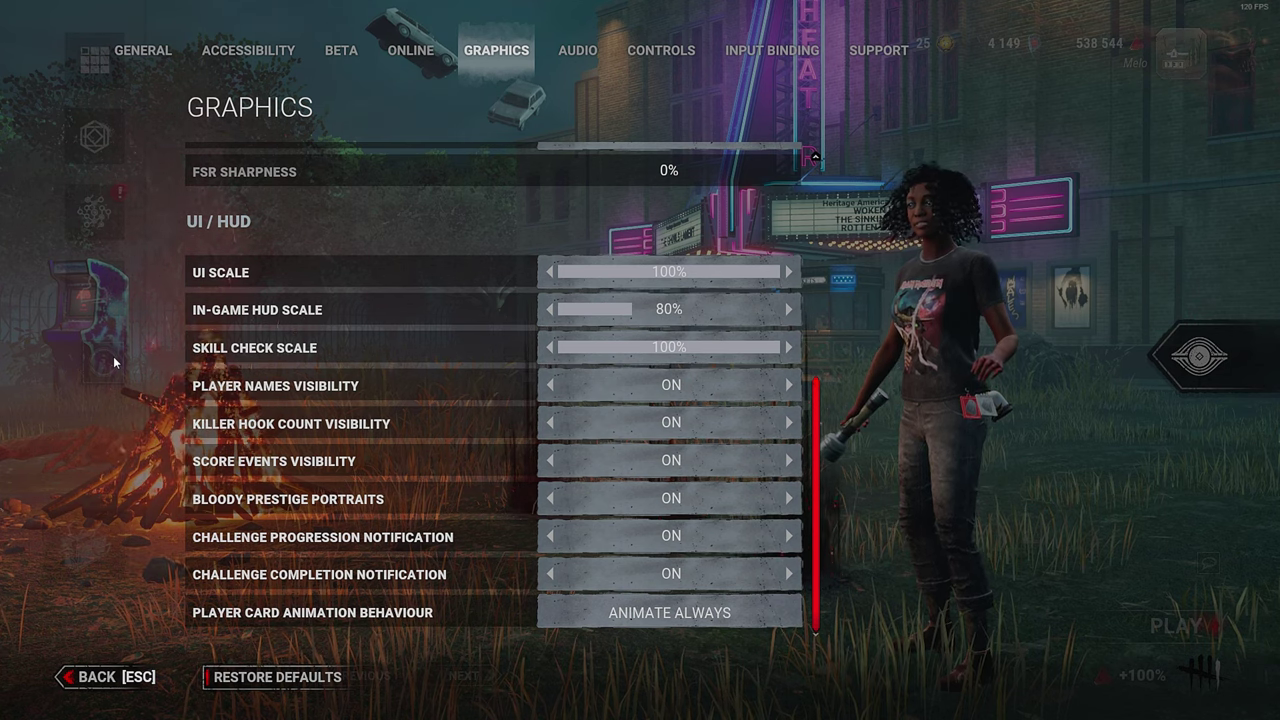
pyautogui.scroll(5, 143, 284)
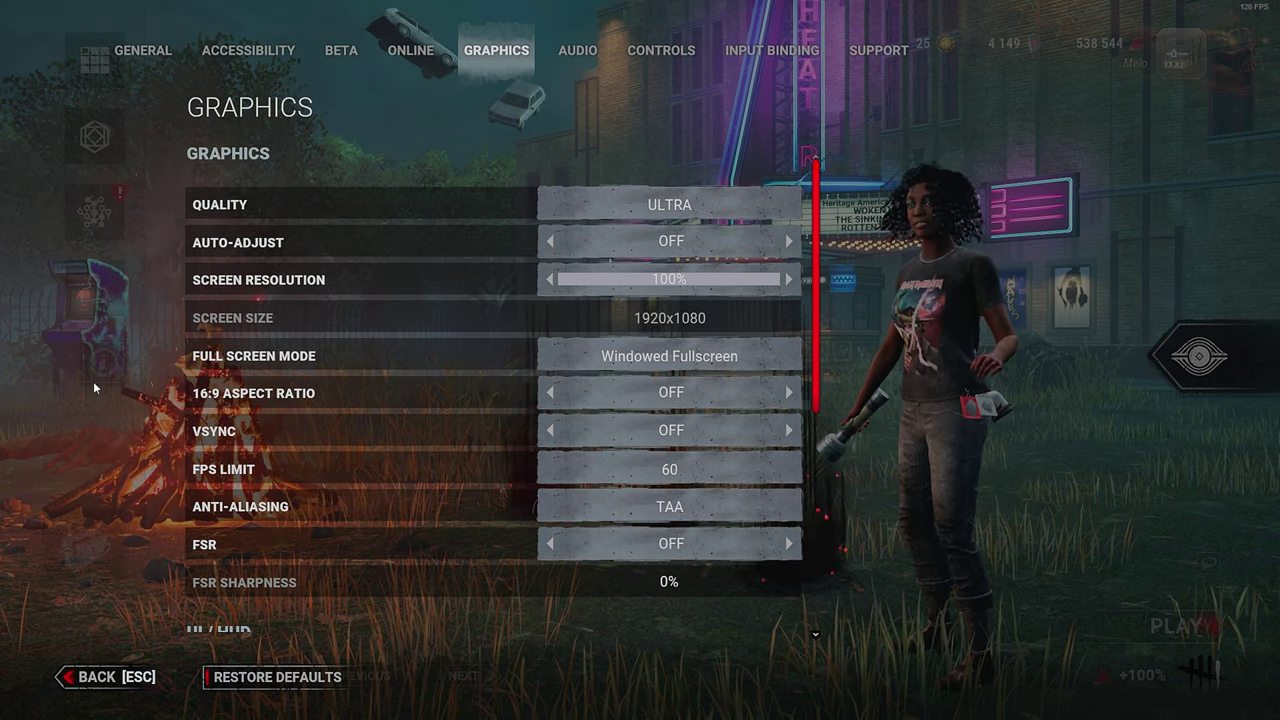
# Search Windows for %appdata%, open the folder found, and go through AppData into the Local folder
pyautogui.press('super')
pyautogui.click(588, 229)
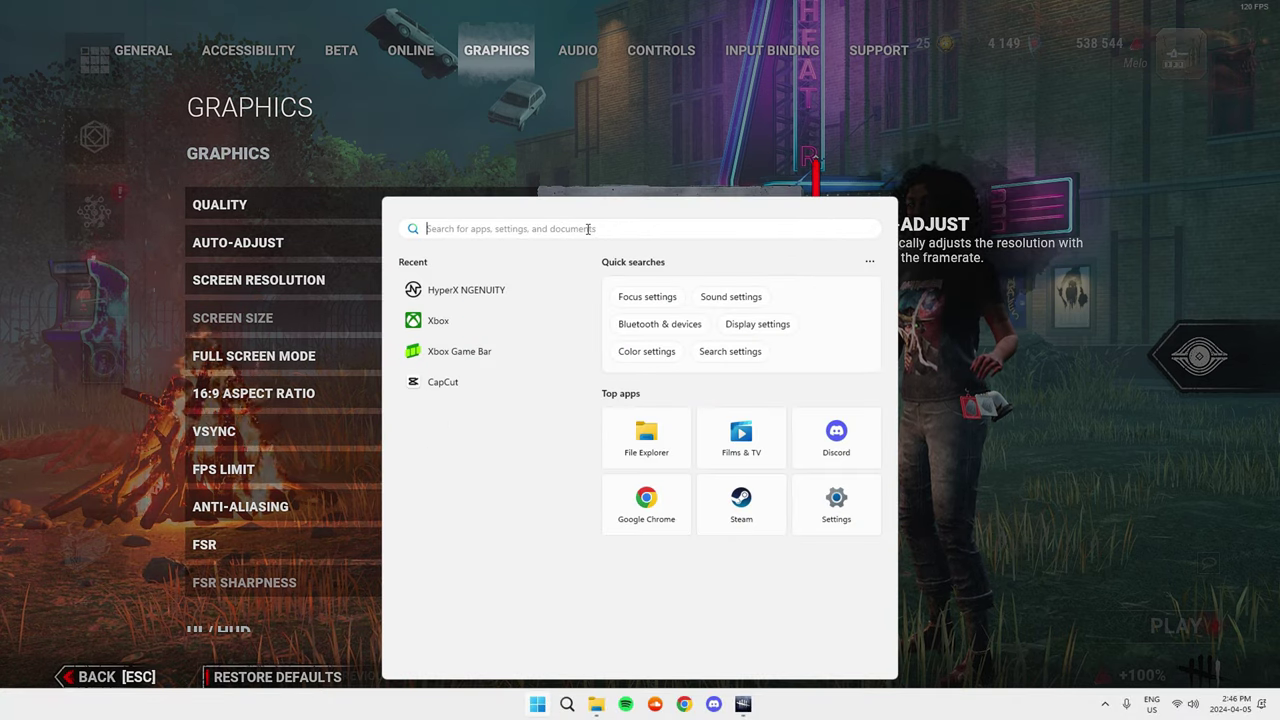
pyautogui.write('%appd')
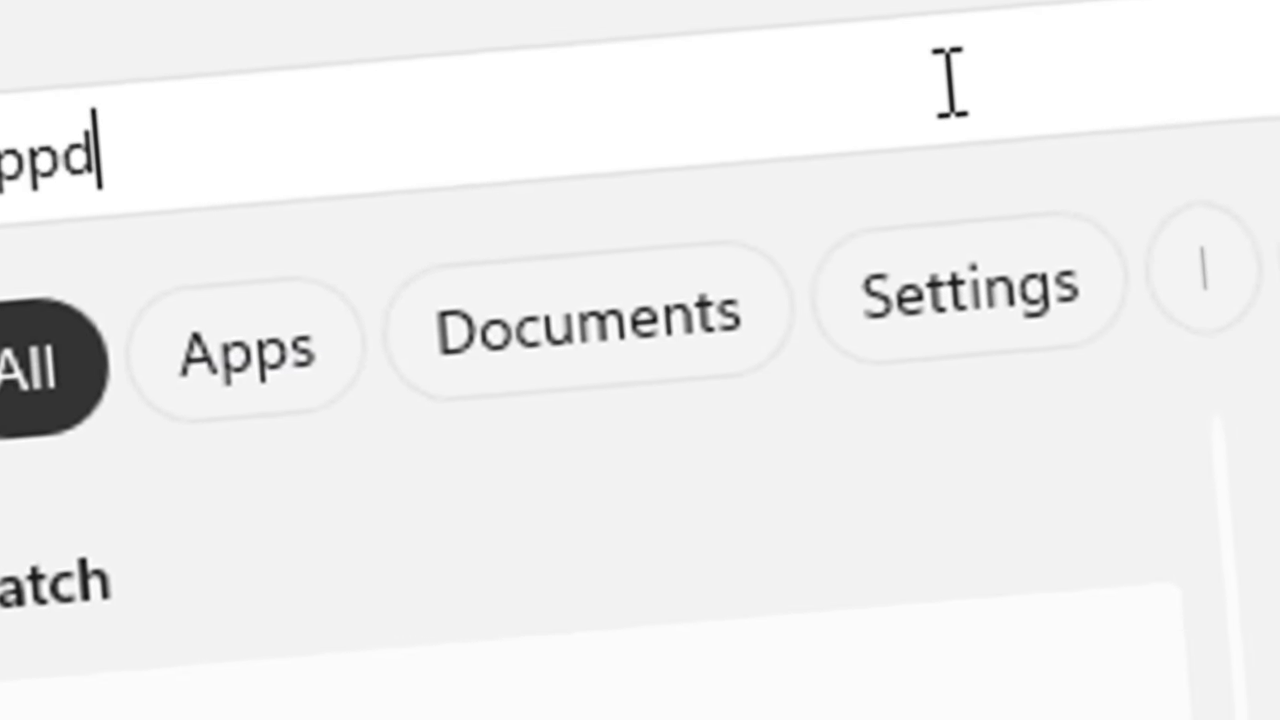
pyautogui.write('ata%')
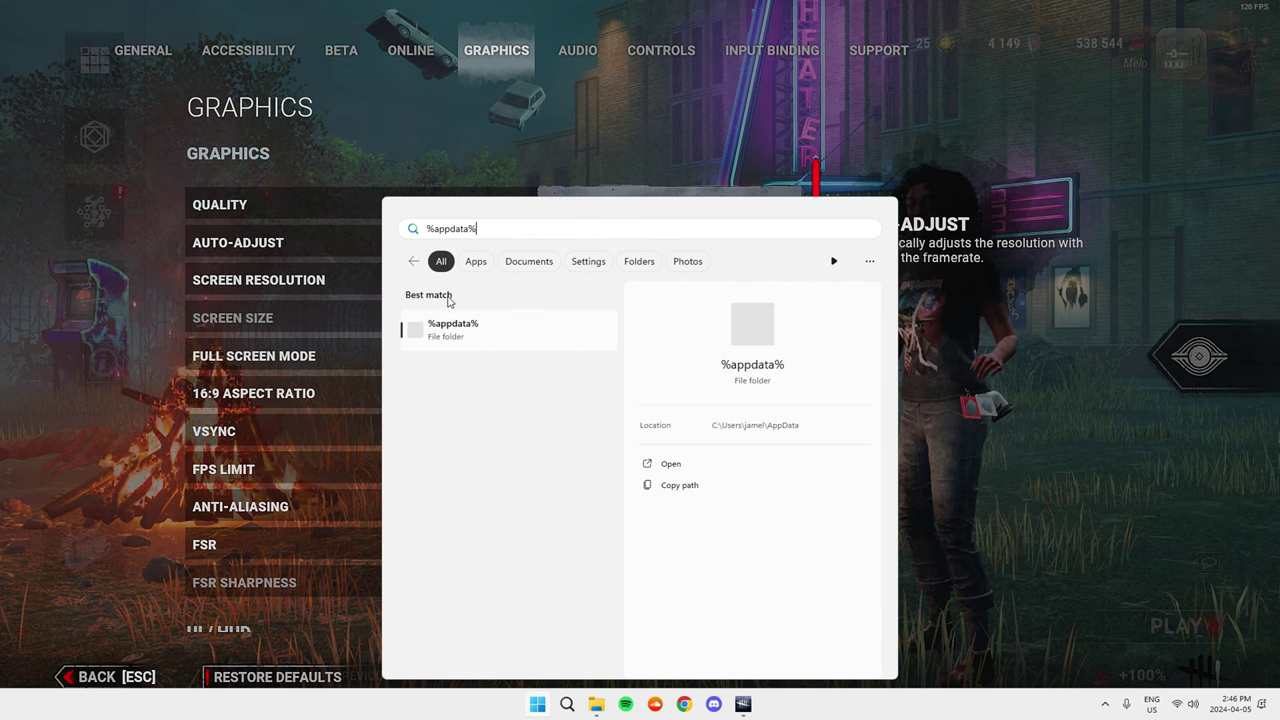
pyautogui.click(443, 330)
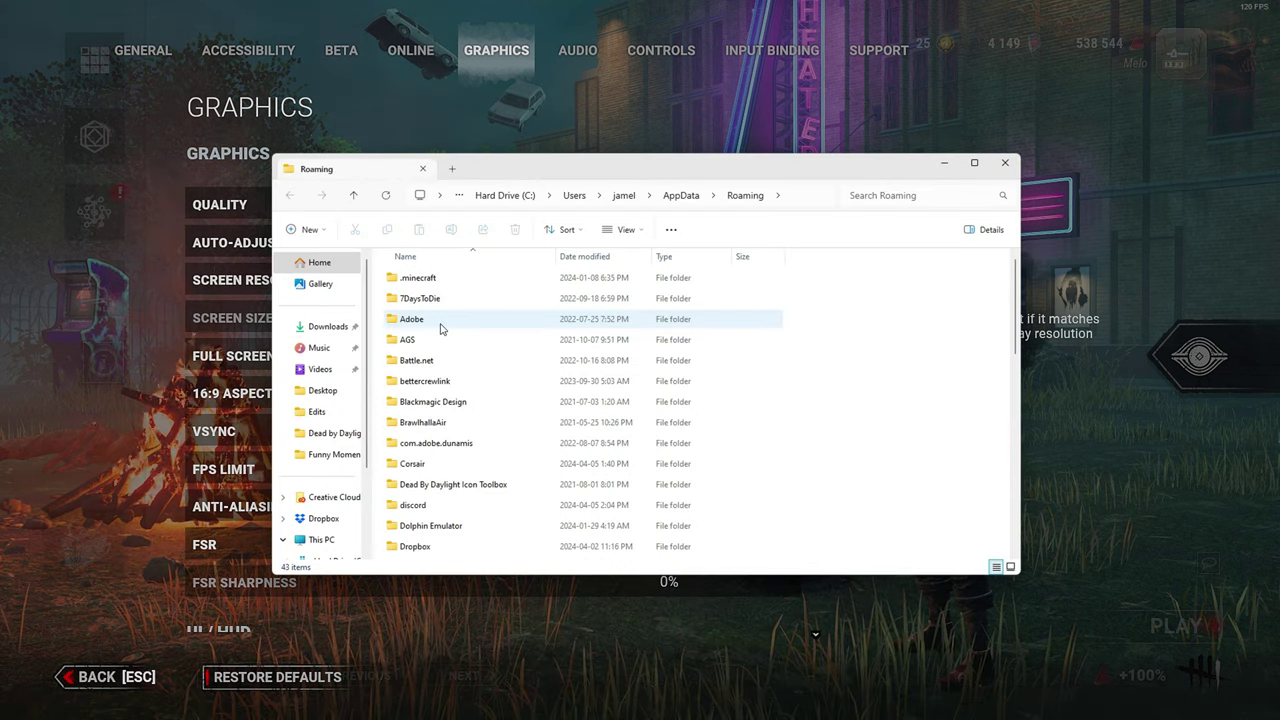
pyautogui.click(680, 195)
pyautogui.doubleClick(417, 279)
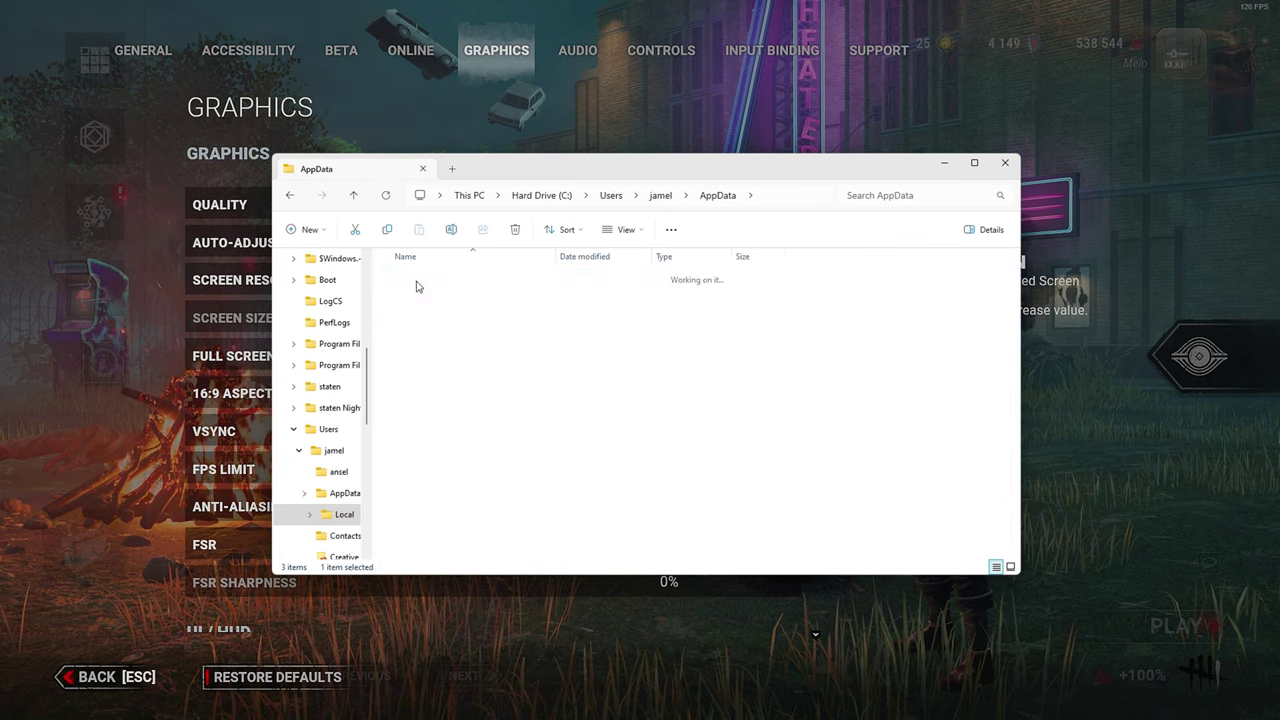
# Search the Local folder for "dead" and open the DeadByDaylight folder
pyautogui.click(901, 196)
pyautogui.write('dfead')
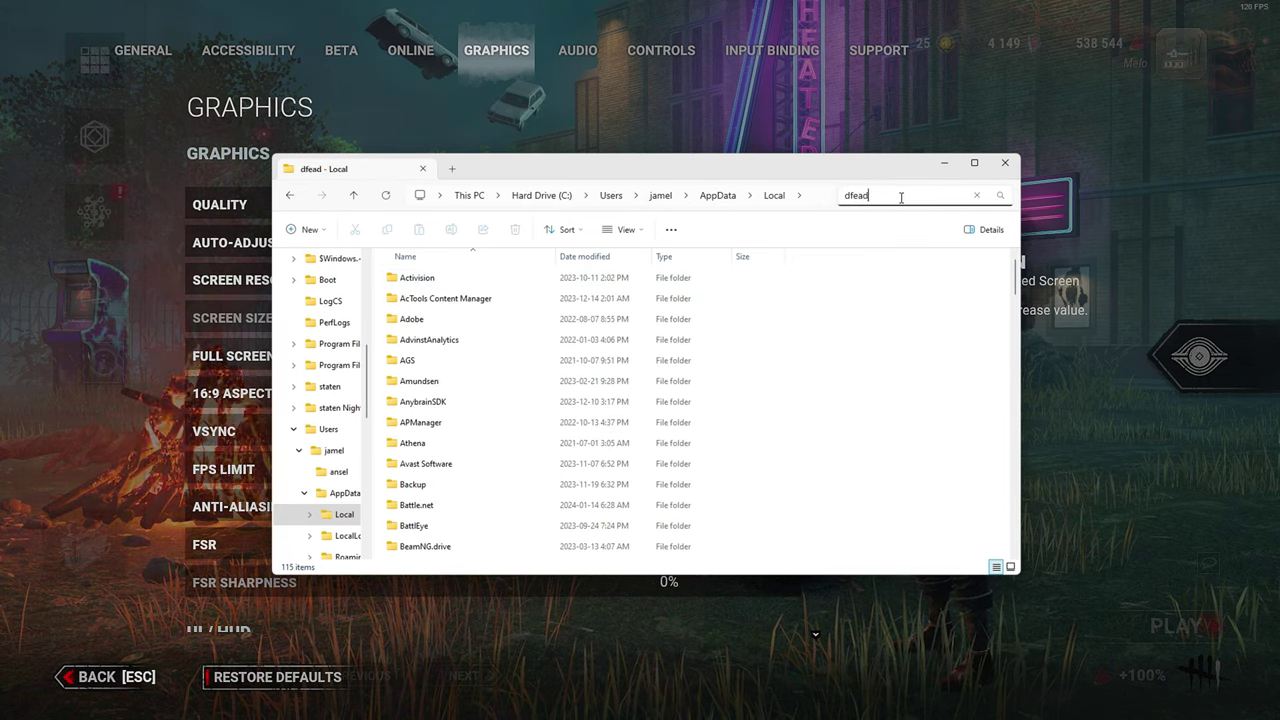
pyautogui.press('BackSpace')
pyautogui.press('BackSpace')
pyautogui.press('BackSpace')
pyautogui.press('BackSpace')
pyautogui.press('BackSpace')
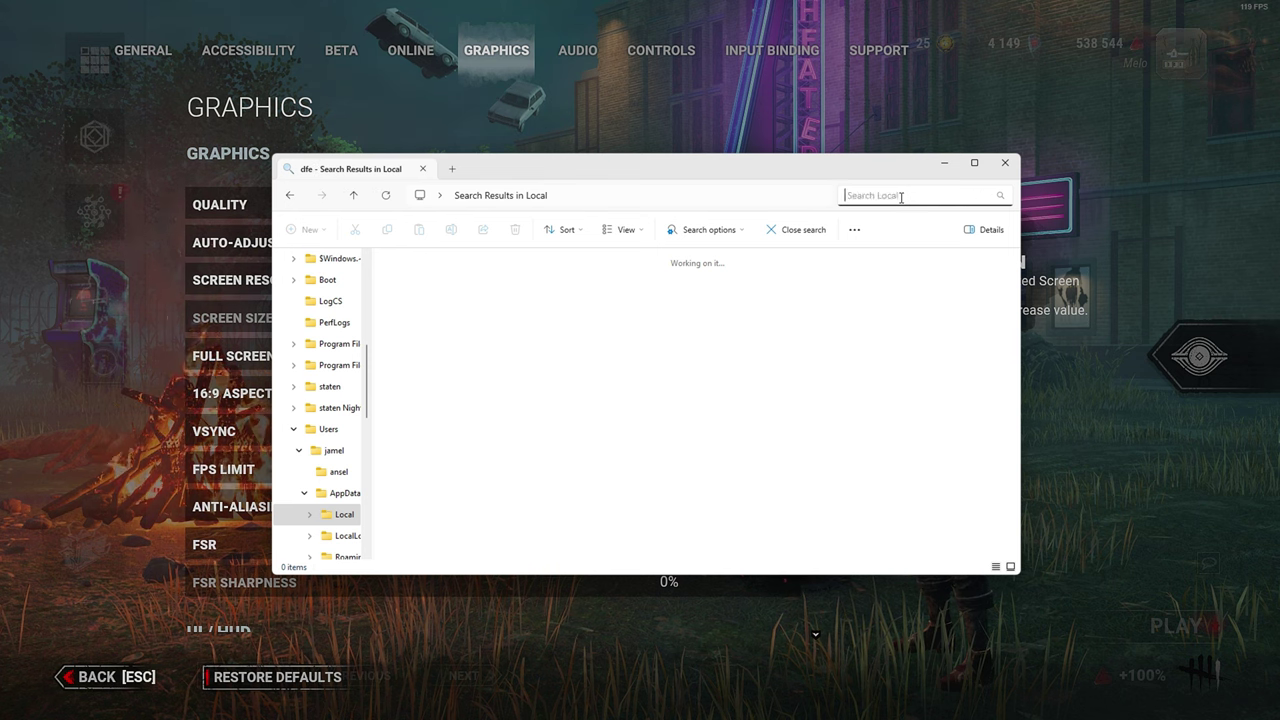
pyautogui.write('ead')
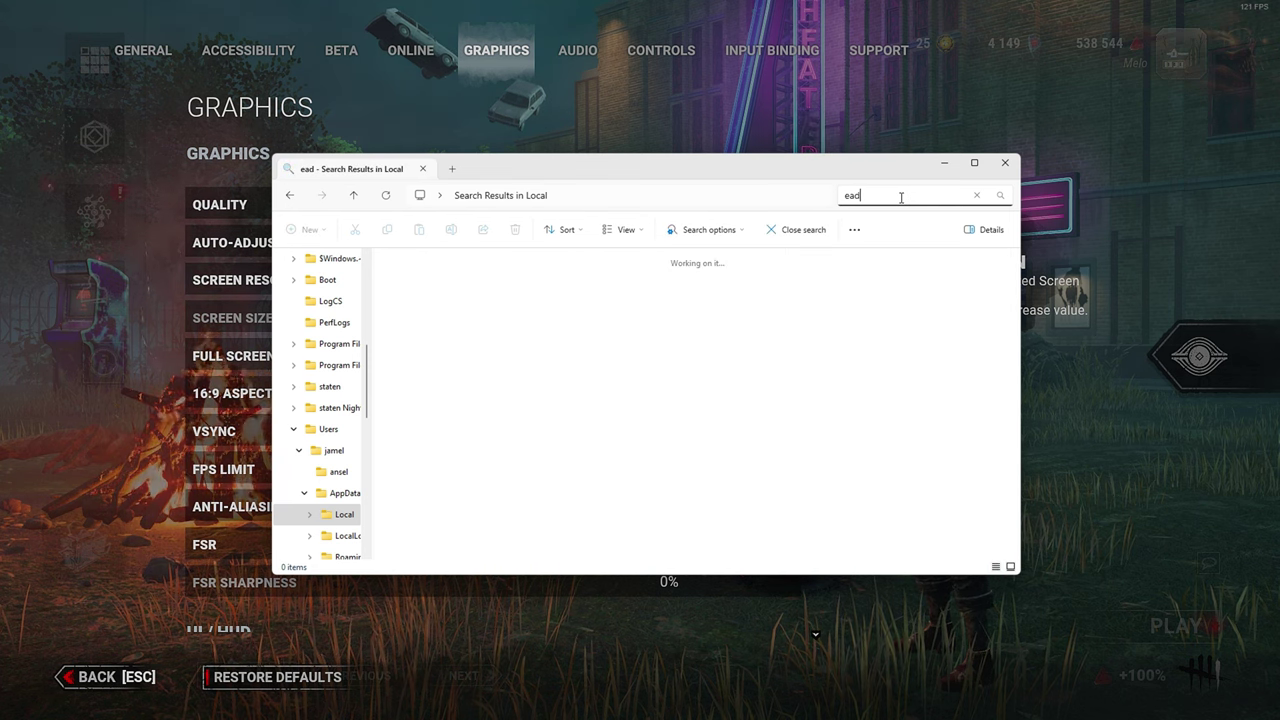
pyautogui.press('BackSpace')
pyautogui.press('BackSpace')
pyautogui.press('BackSpace')
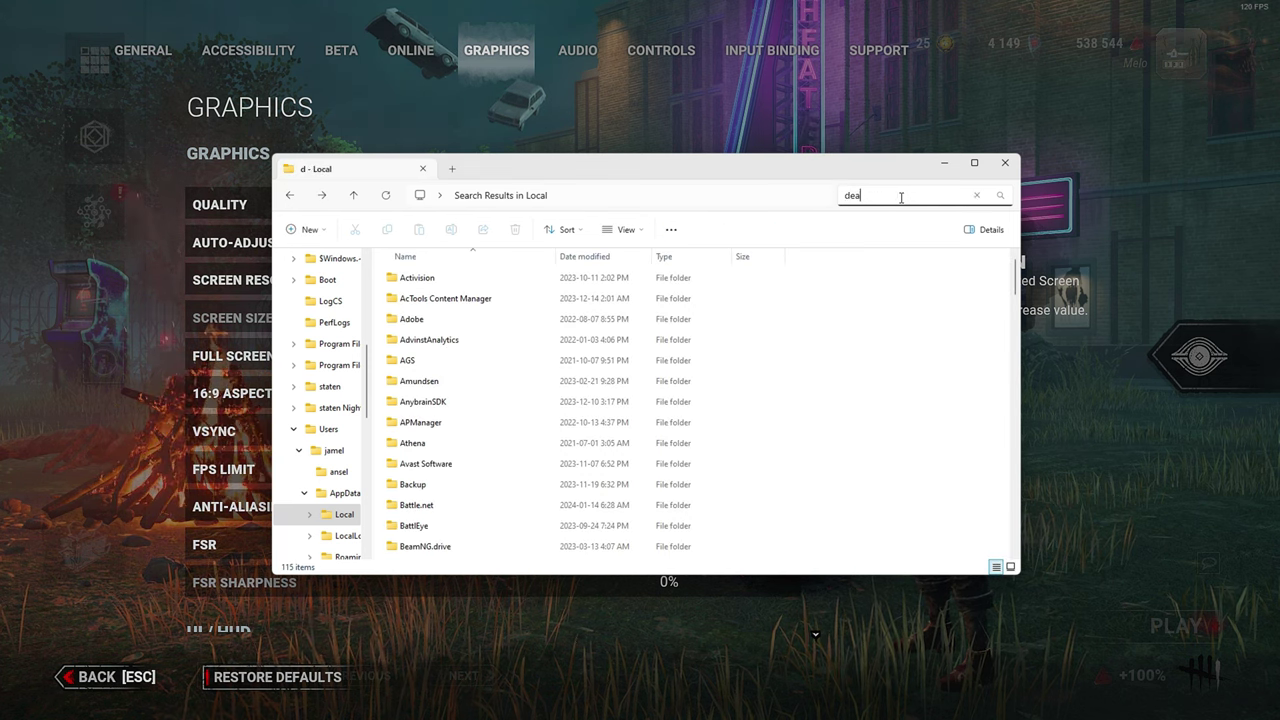
pyautogui.write('dead')
pyautogui.doubleClick(514, 275)
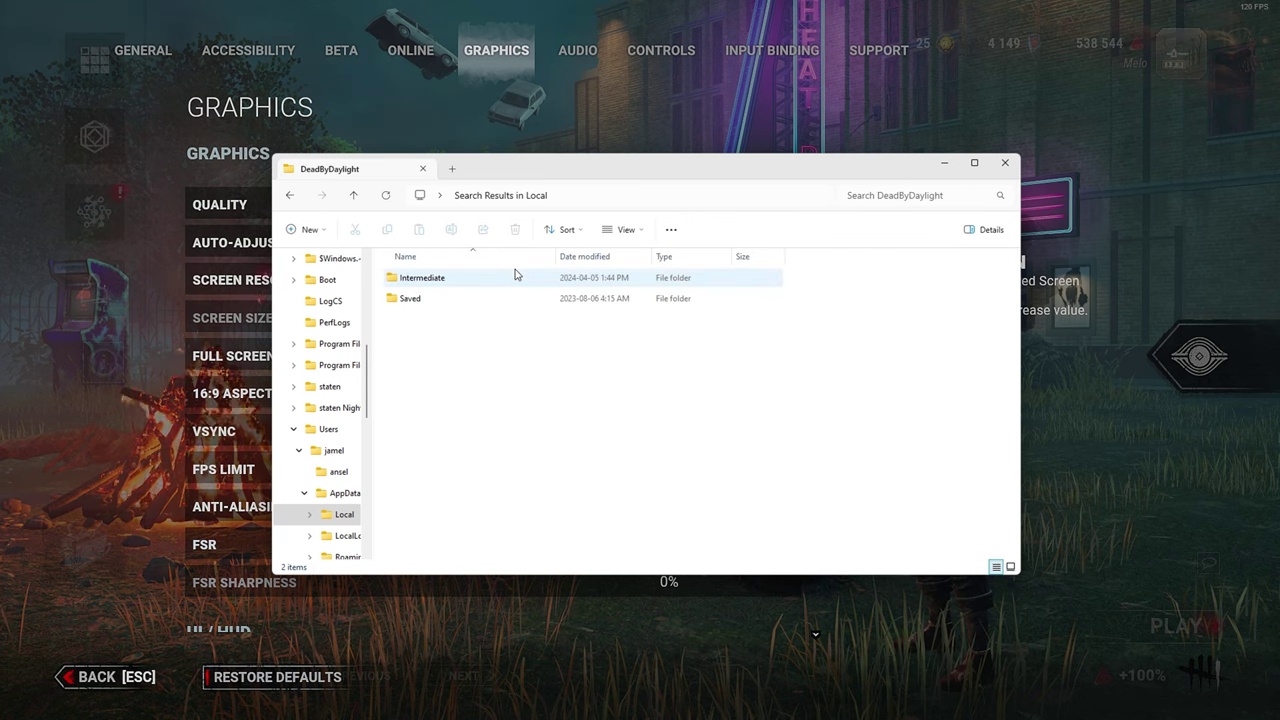
# Go through the Saved and Config folders and open the WindowsNoEditor folder
pyautogui.doubleClick(454, 300)
pyautogui.doubleClick(449, 287)
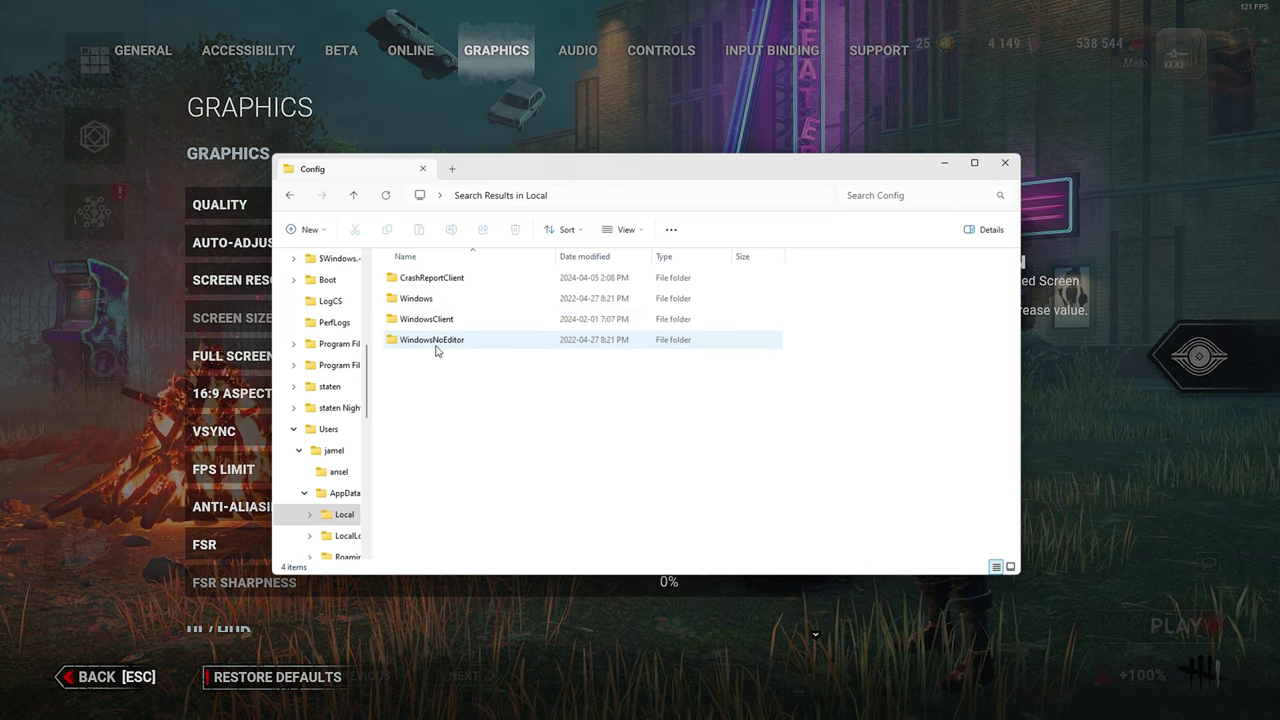
pyautogui.doubleClick(433, 341)
# Check the Read-only attribute in the properties of GameUserSettings.ini and close the dialog
pyautogui.scroll(-3, 430, 370)
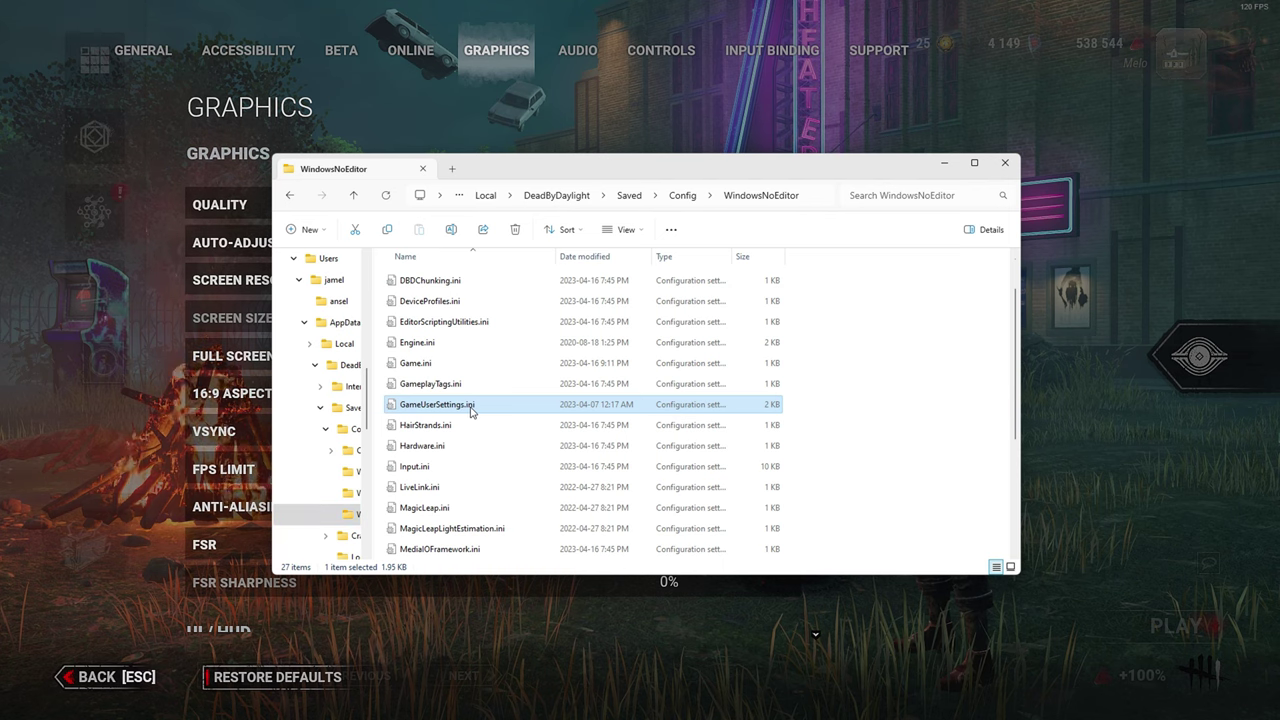
pyautogui.rightClick(460, 425)
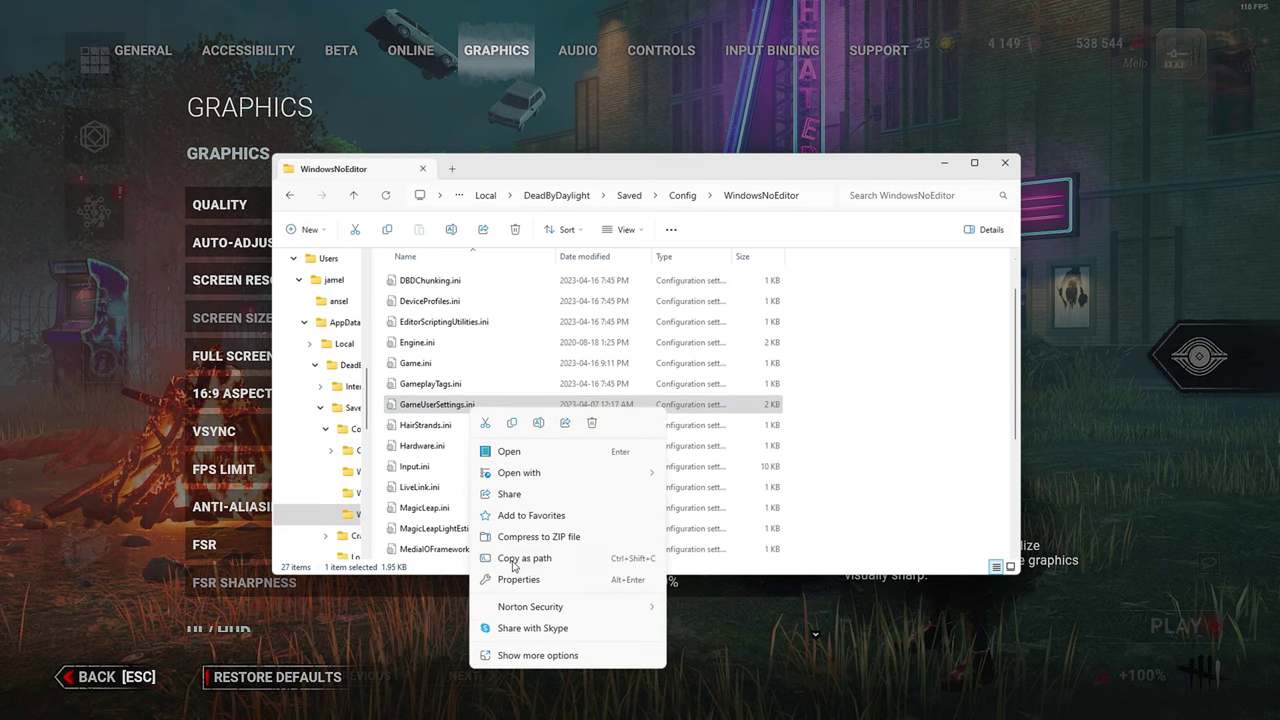
pyautogui.click(518, 579)
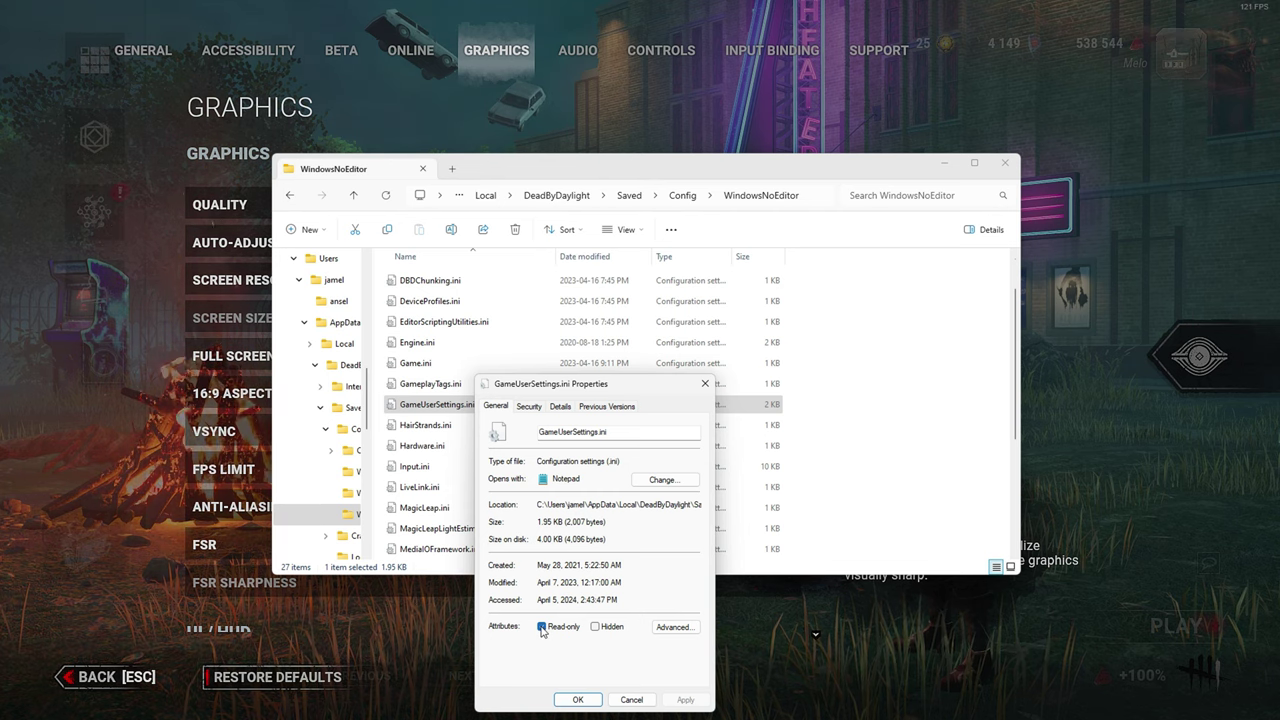
pyautogui.press('Return')
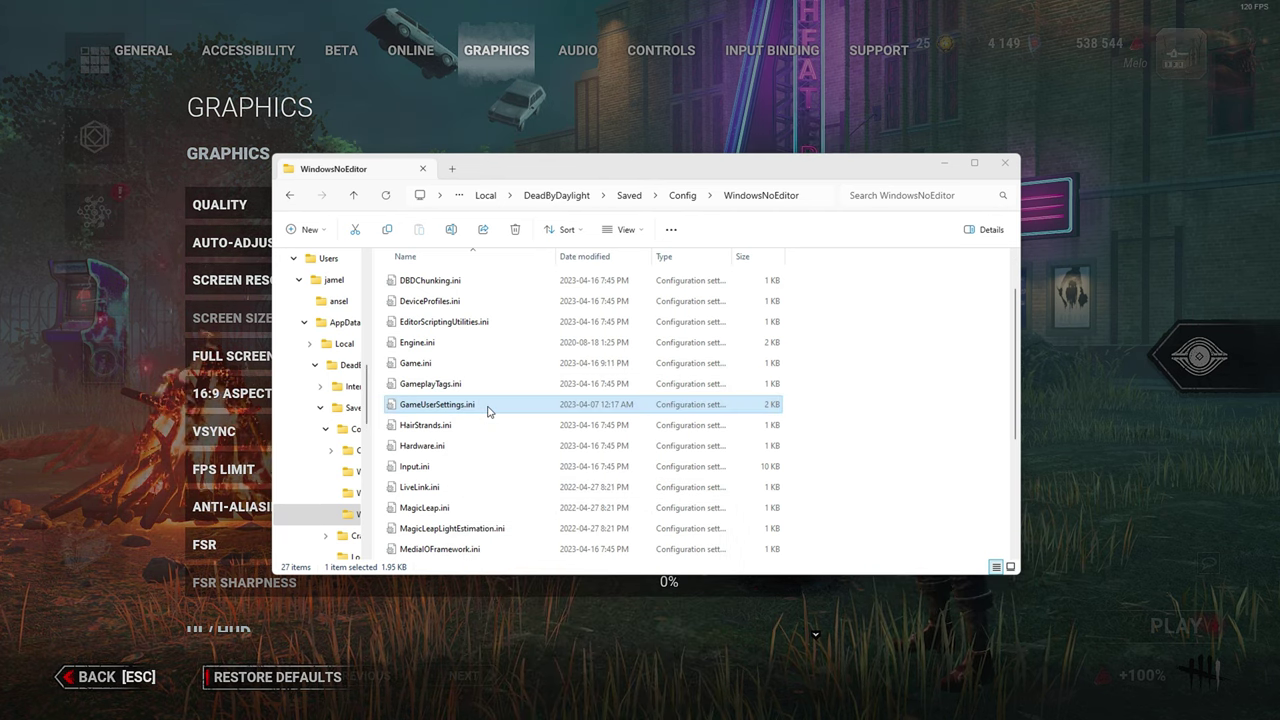
# Open GameUserSettings.ini and examine the ResolutionQuality, ViewDistanceQuality, AntiAliasingQuality and ShadowQuality values under ScalabilityGroups
pyautogui.doubleClick(488, 406)
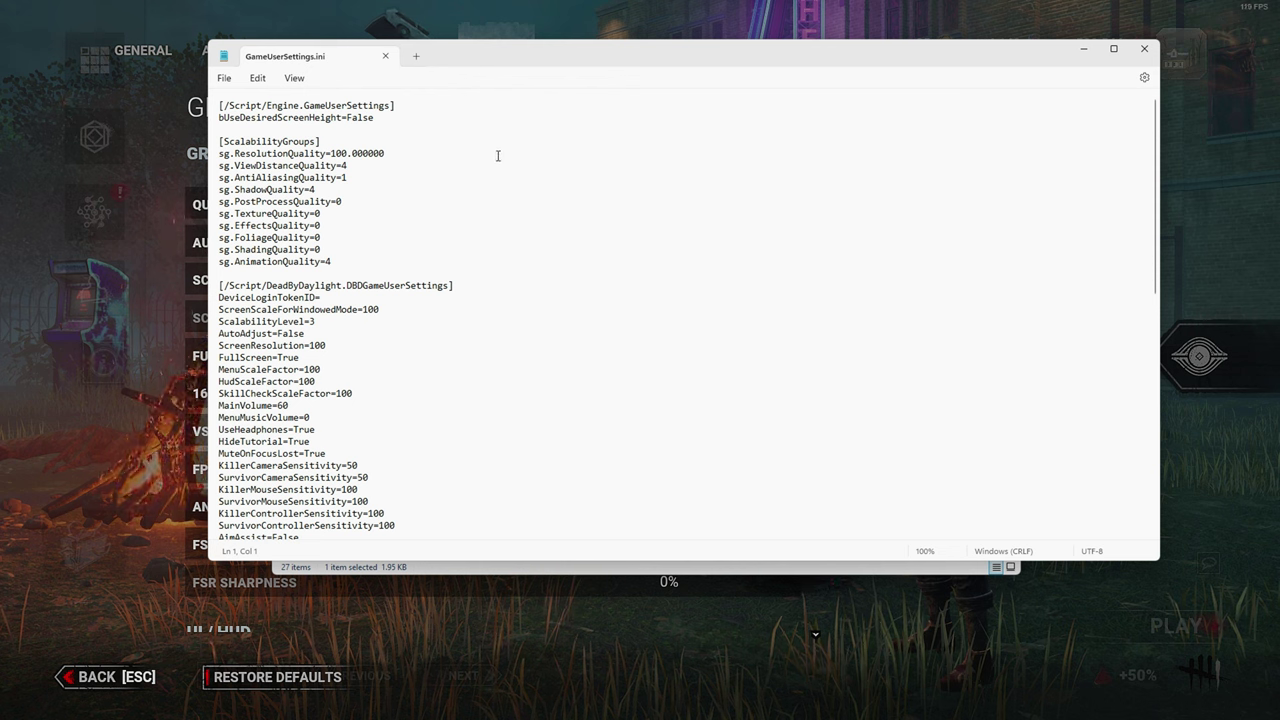
pyautogui.doubleClick(276, 154)
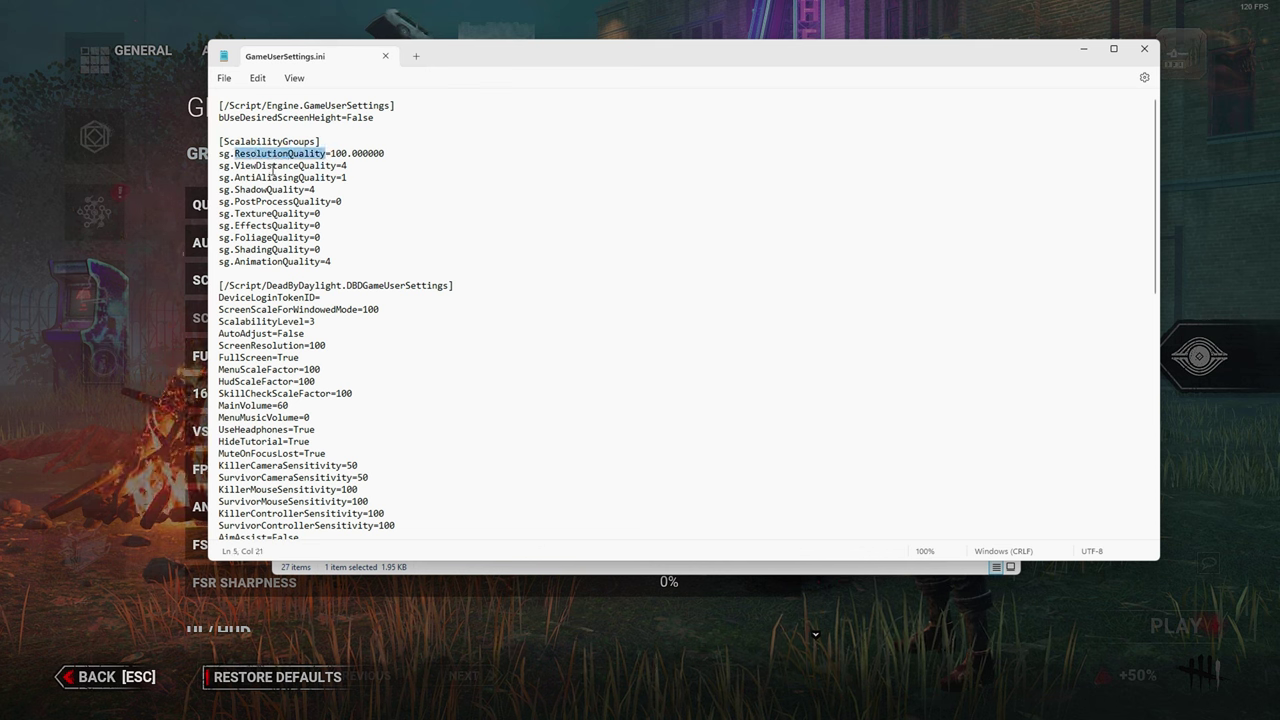
pyautogui.doubleClick(273, 166)
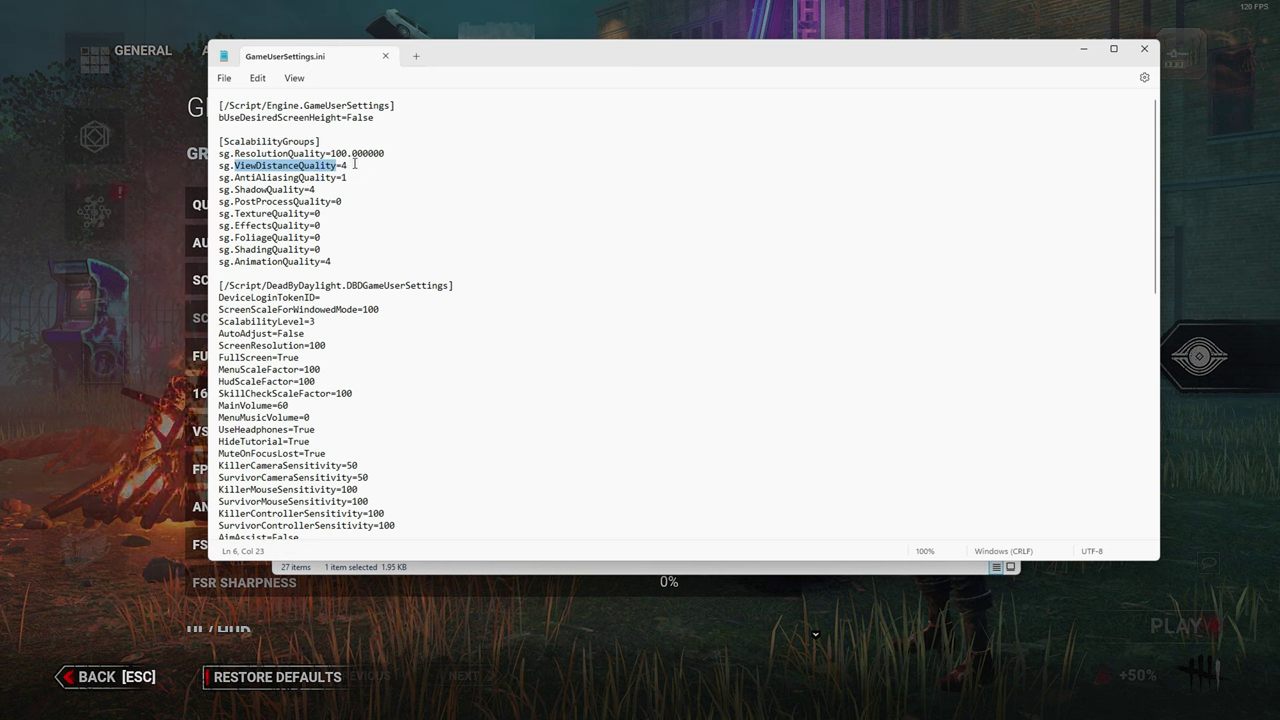
pyautogui.click(299, 180)
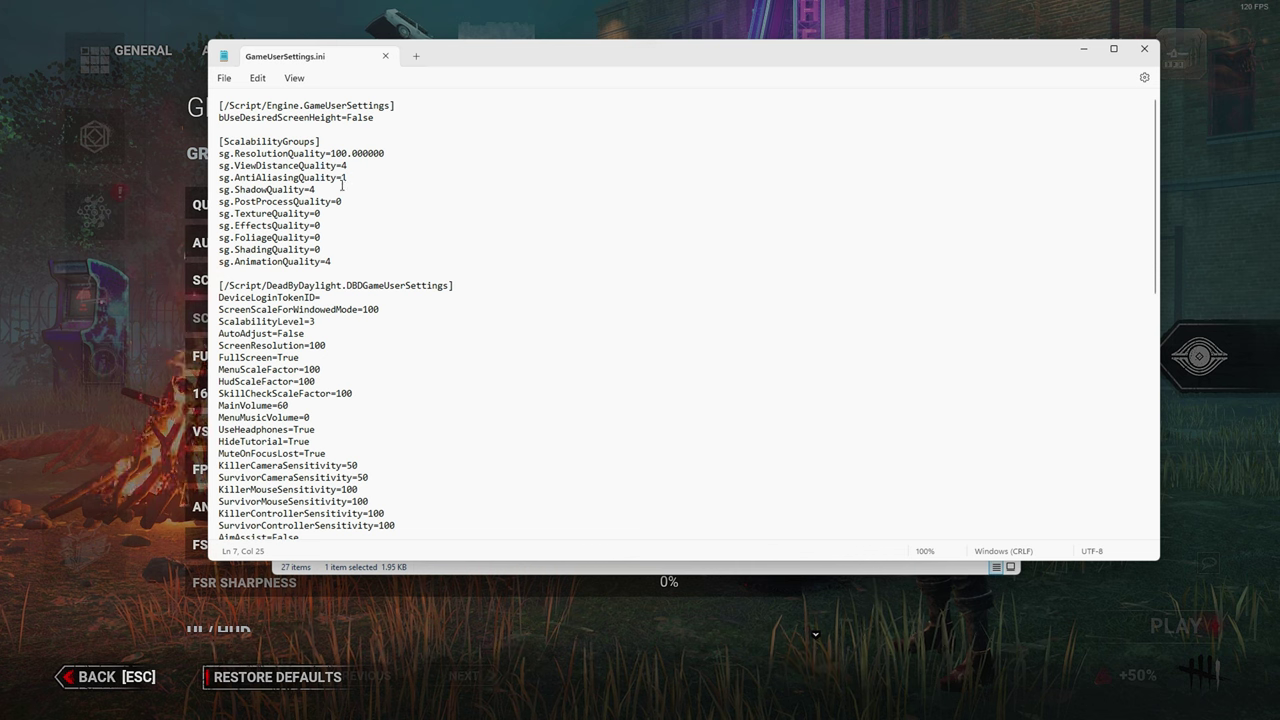
pyautogui.doubleClick(249, 190)
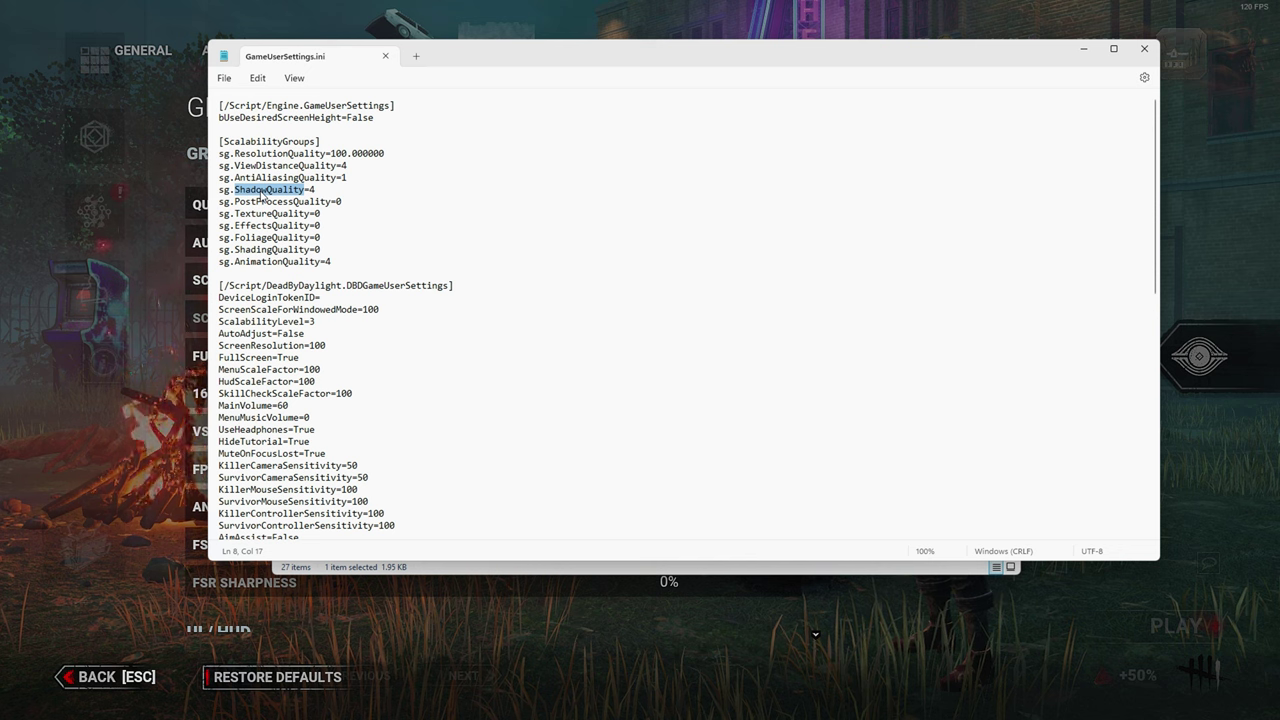
pyautogui.click(316, 189)
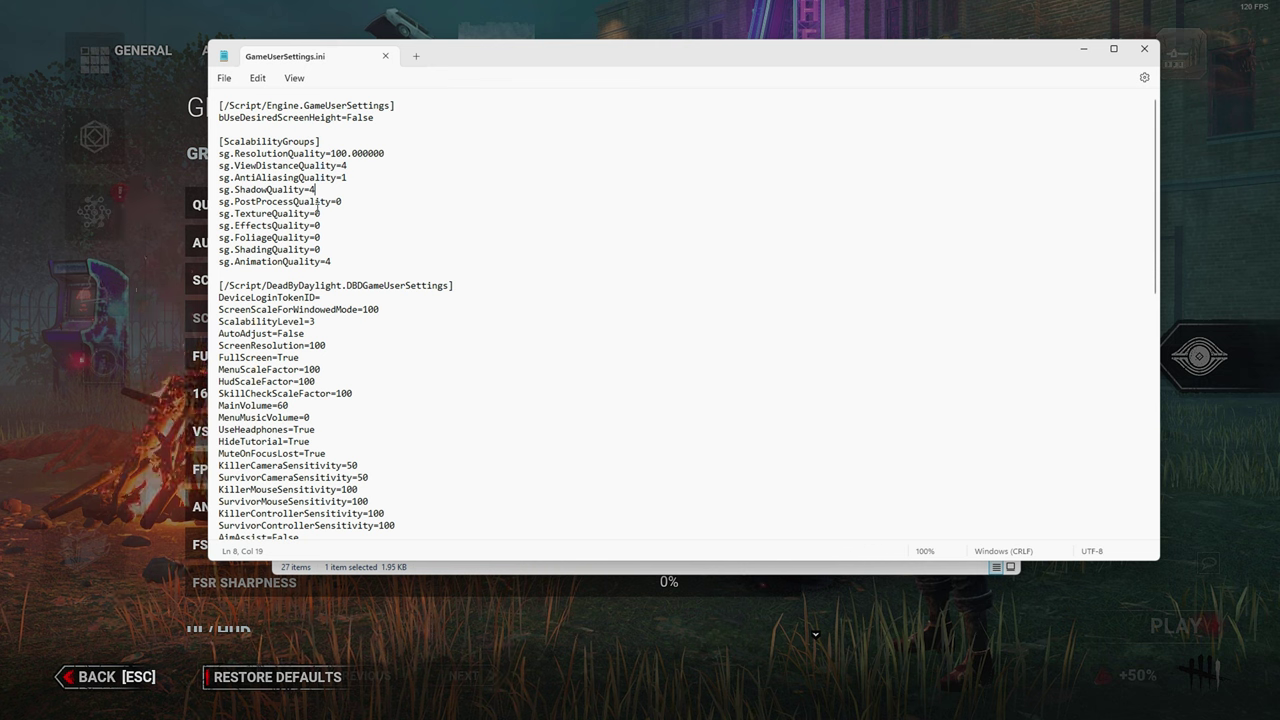
# Examine the remaining ScalabilityGroups values, from PostProcessQuality and TextureQuality through ShadingQuality to AnimationQuality
pyautogui.moveTo(238, 201); pyautogui.dragTo(333, 201)
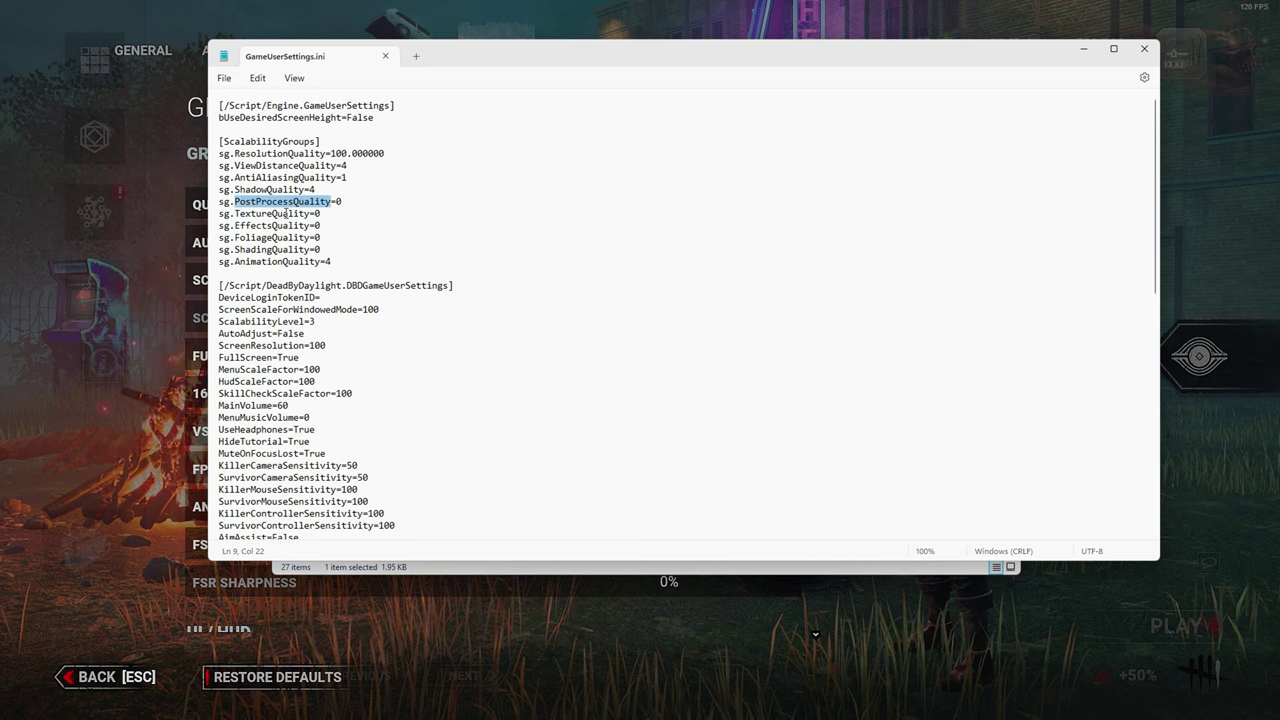
pyautogui.doubleClick(287, 214)
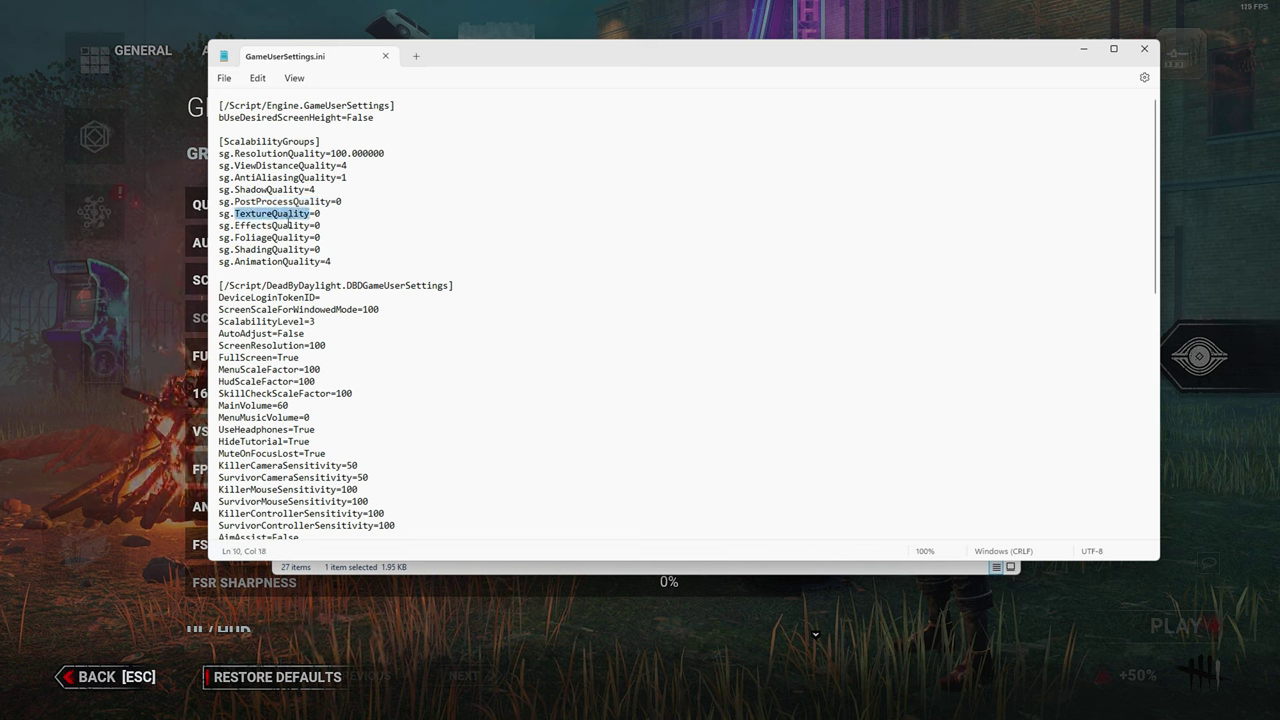
pyautogui.doubleClick(289, 226)
pyautogui.doubleClick(284, 238)
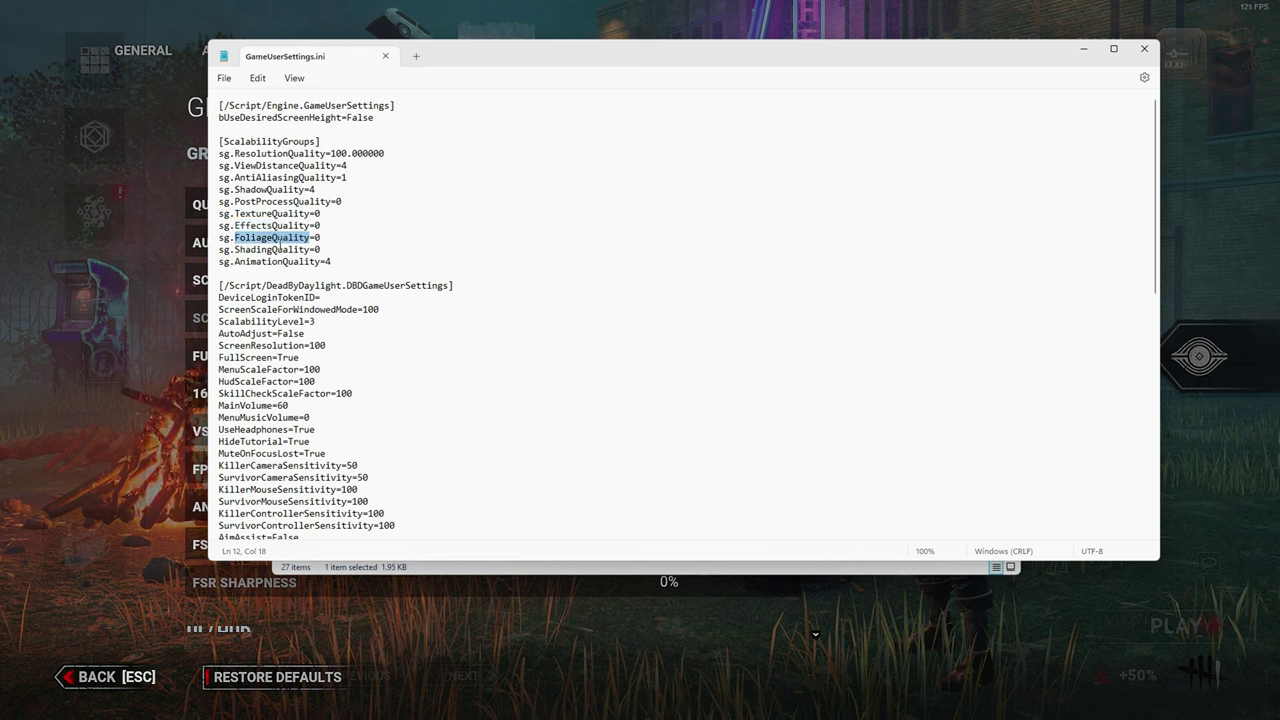
pyautogui.doubleClick(283, 250)
pyautogui.click(336, 262)
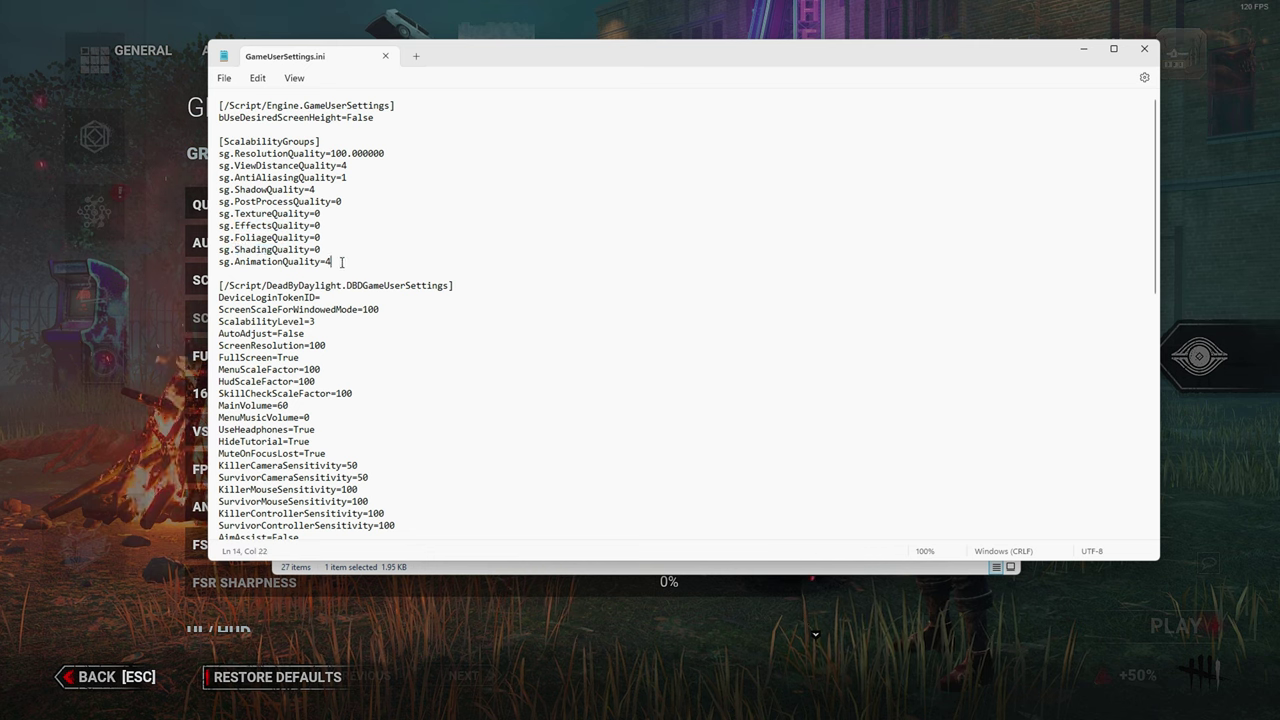
pyautogui.tripleClick(338, 264)
pyautogui.click(338, 262)
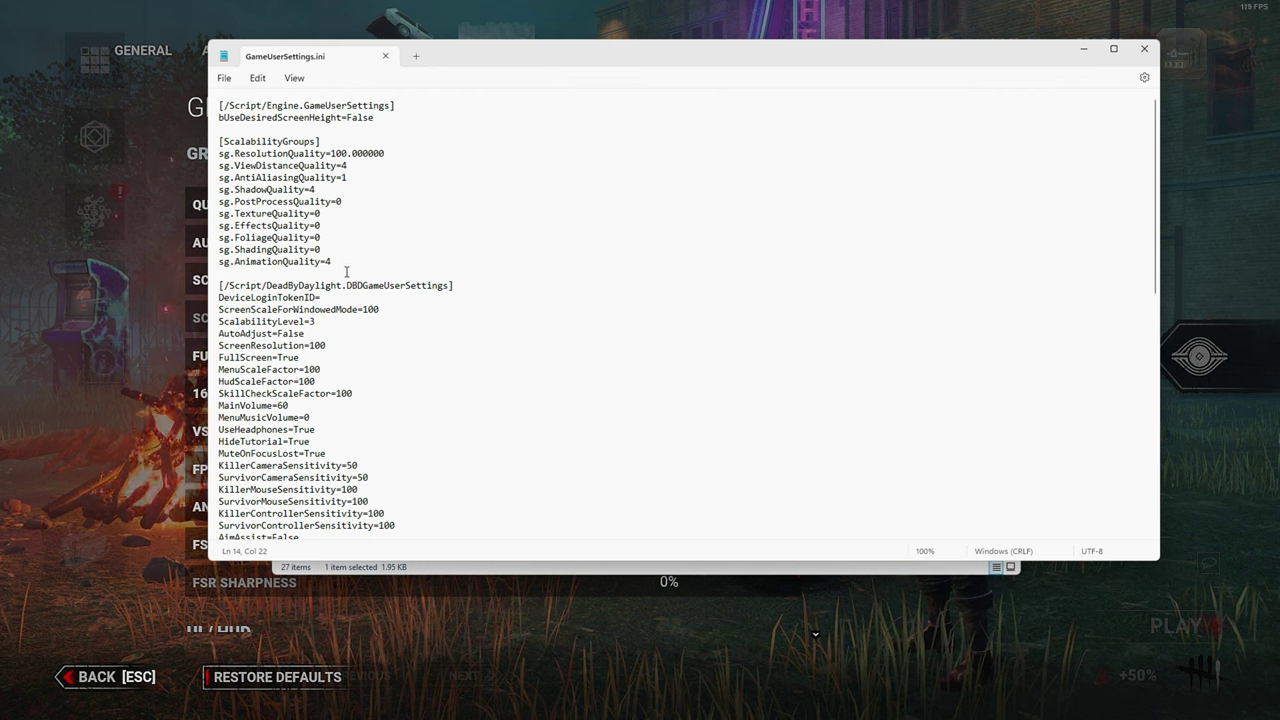
# Set bUseVSync to False in the lower part of GameUserSettings.ini
pyautogui.press('pagedown')
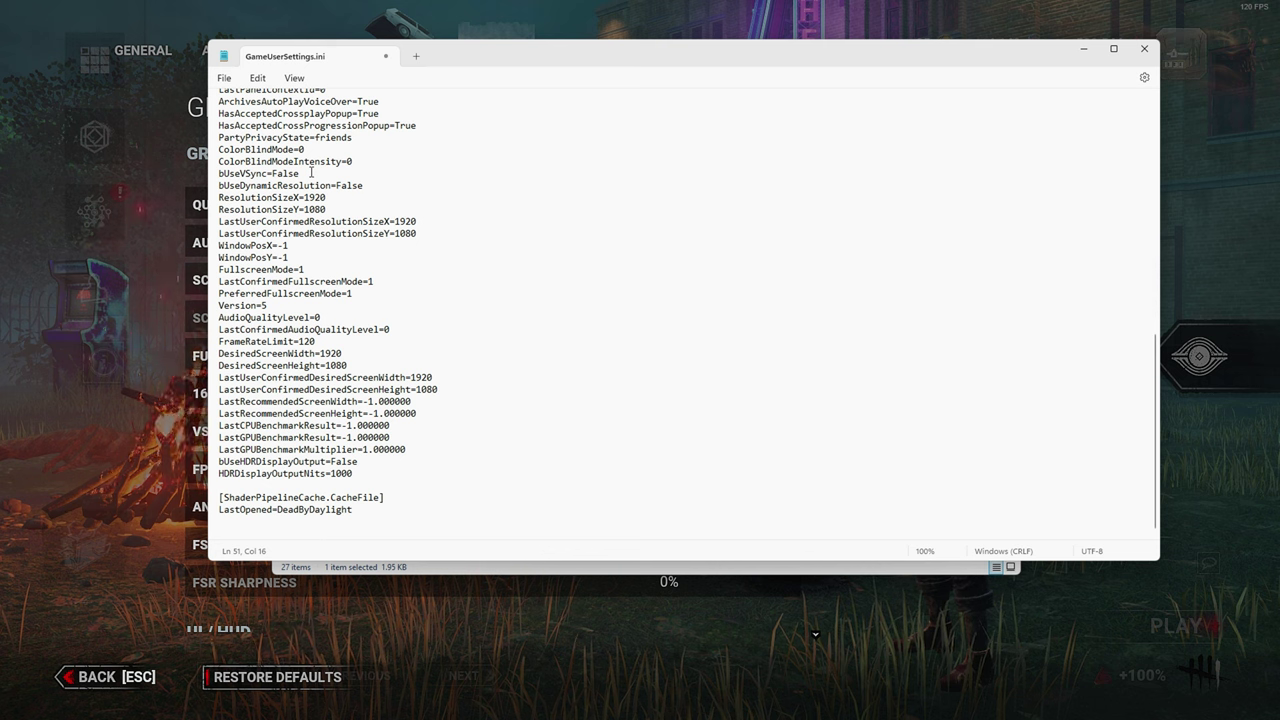
pyautogui.press('BackSpace')
pyautogui.press('BackSpace')
pyautogui.write('true')
pyautogui.press('BackSpace')
pyautogui.press('BackSpace')
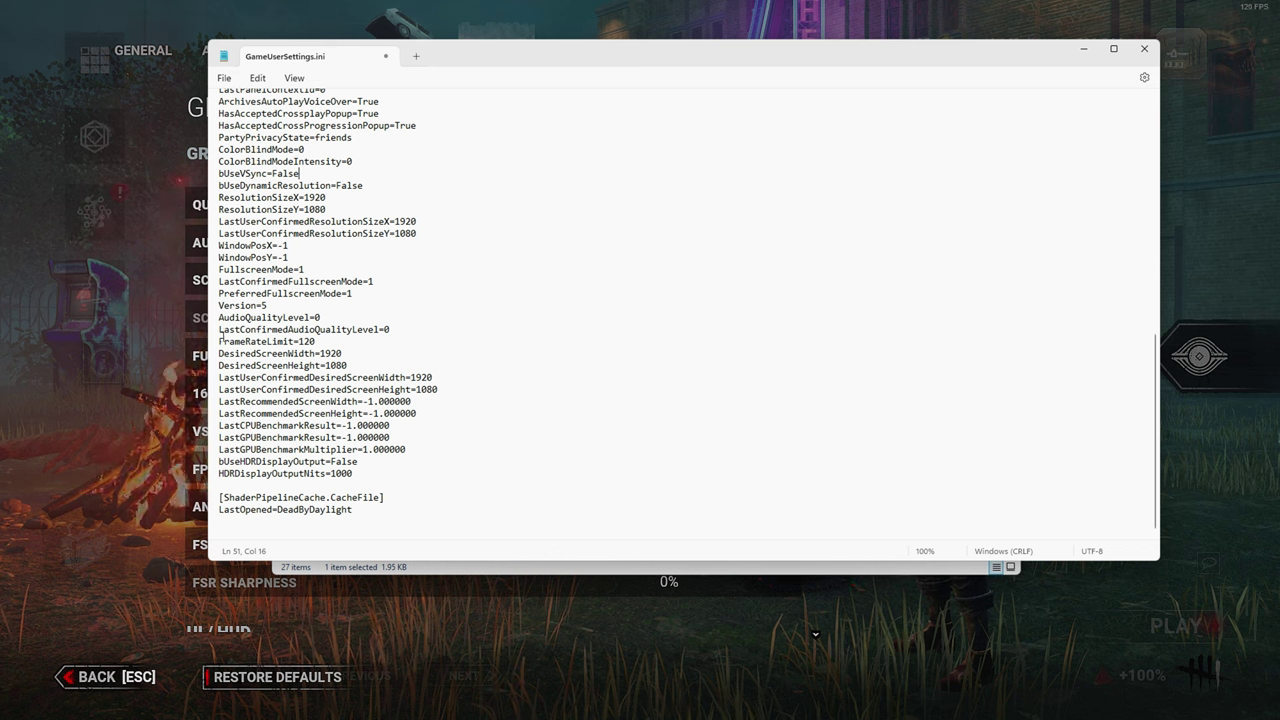
# Check the FrameRateLimit line and go back over the quality values in the ScalabilityGroups section
pyautogui.moveTo(222, 341); pyautogui.dragTo(331, 343)
pyautogui.click(331, 343)
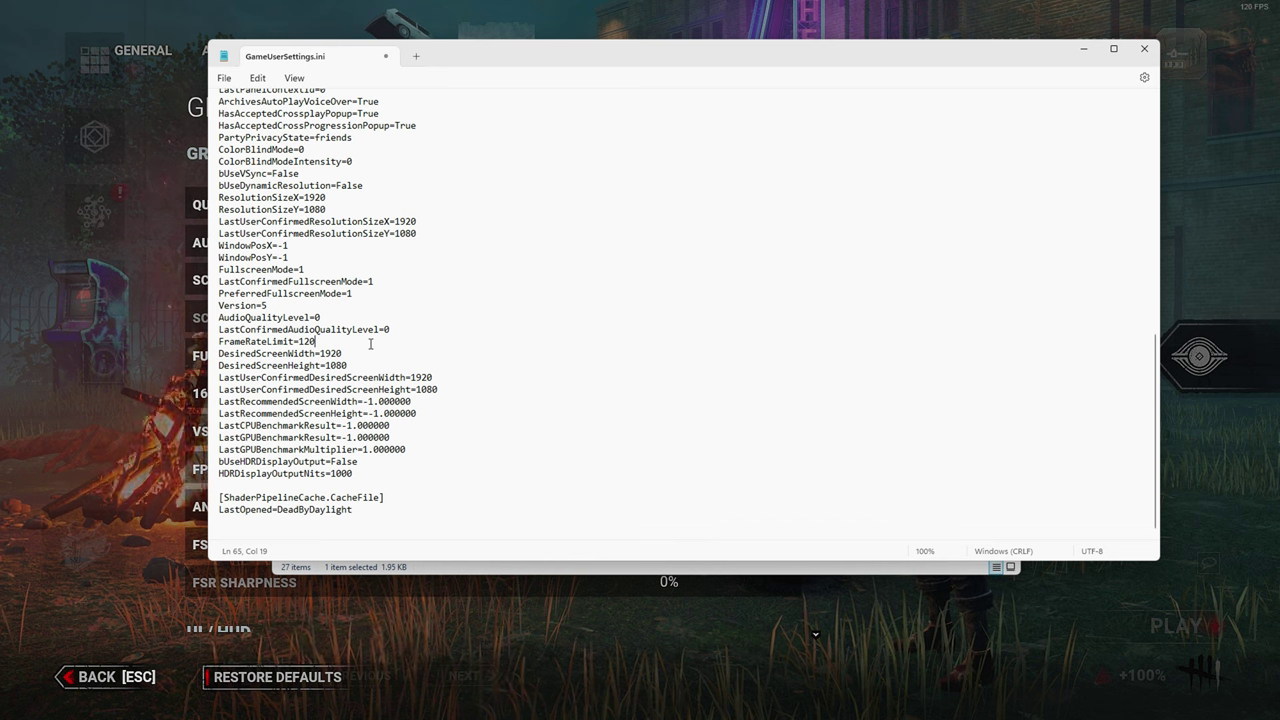
pyautogui.moveTo(370, 343); pyautogui.dragTo(300, 90)
pyautogui.moveTo(305, 262); pyautogui.dragTo(219, 131)
pyautogui.scroll(2, 438, 368)
pyautogui.click(683, 277)
# Read through the DBDGameUserSettings section down to the end of the file
pyautogui.scroll(-1, 374, 377)
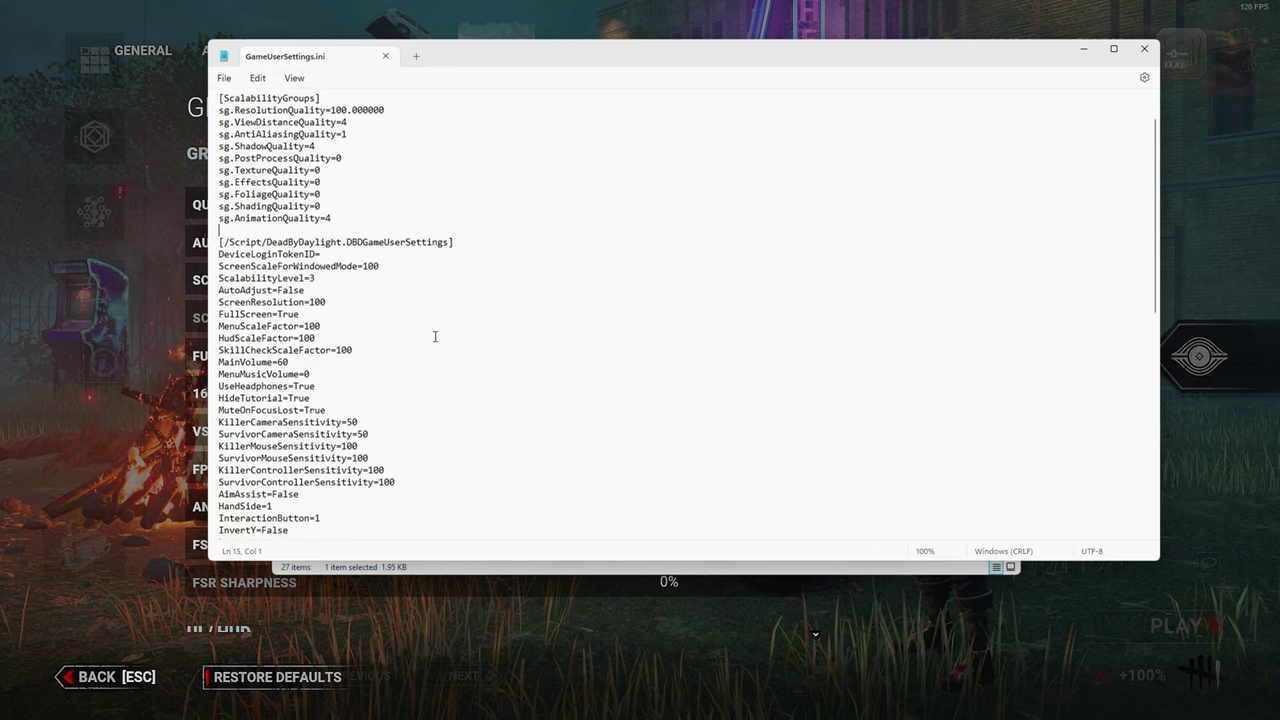
pyautogui.scroll(-1, 435, 336)
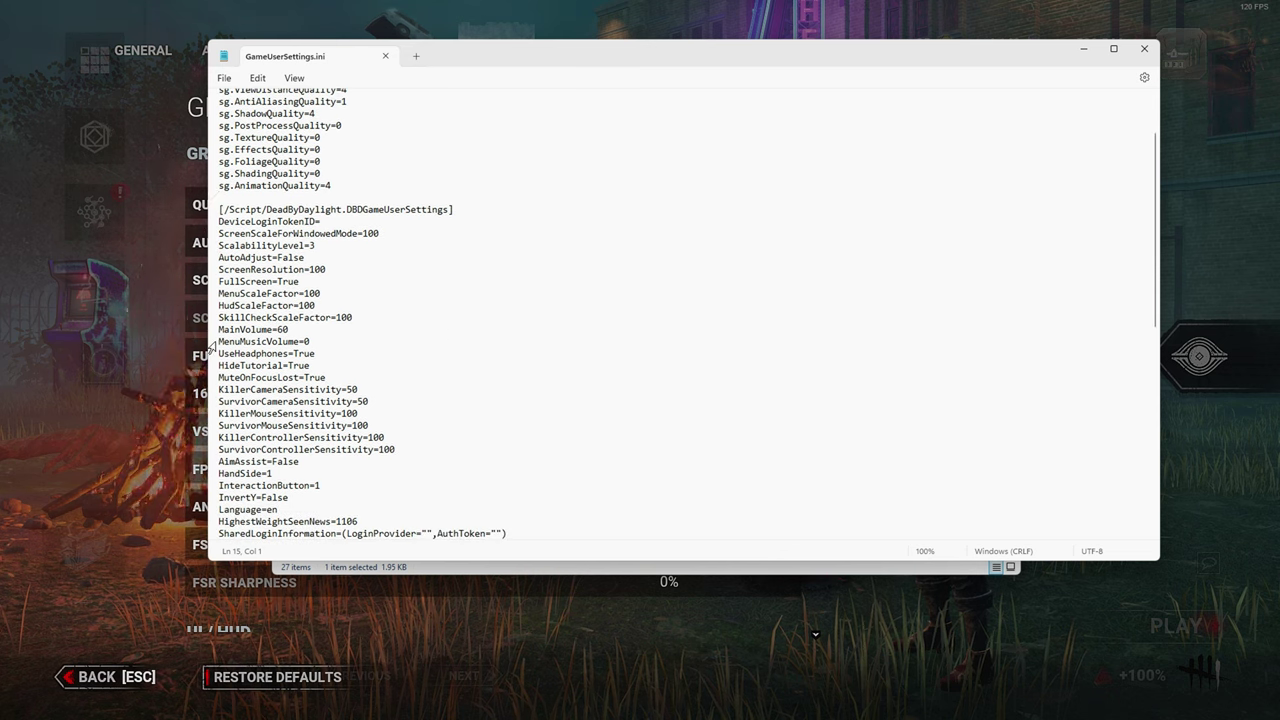
pyautogui.scroll(-4, 393, 357)
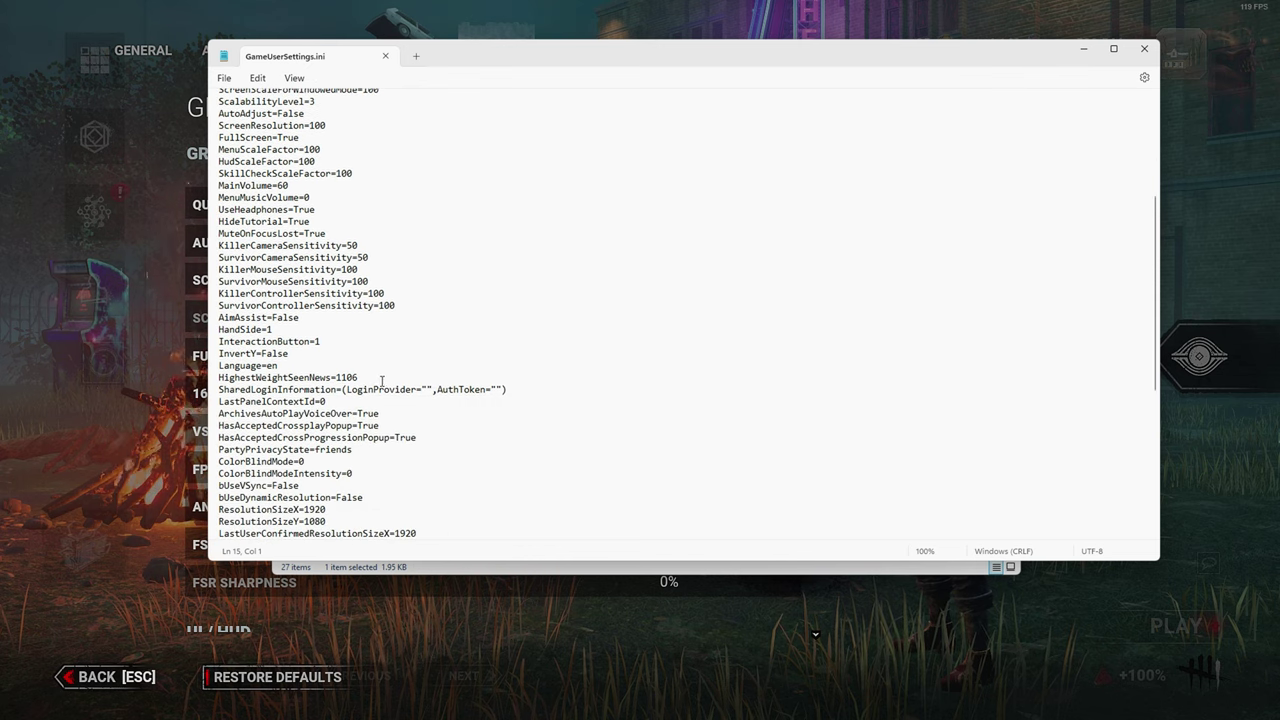
pyautogui.scroll(-2, 503, 391)
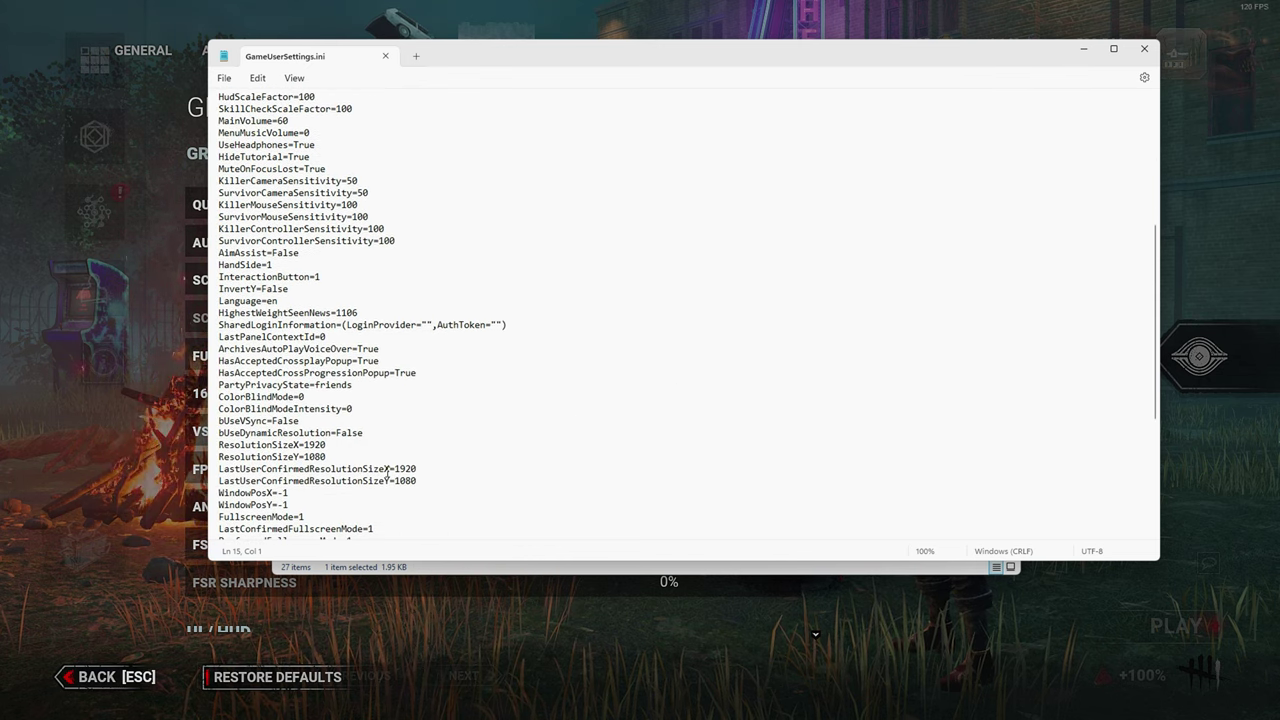
pyautogui.scroll(-2, 388, 472)
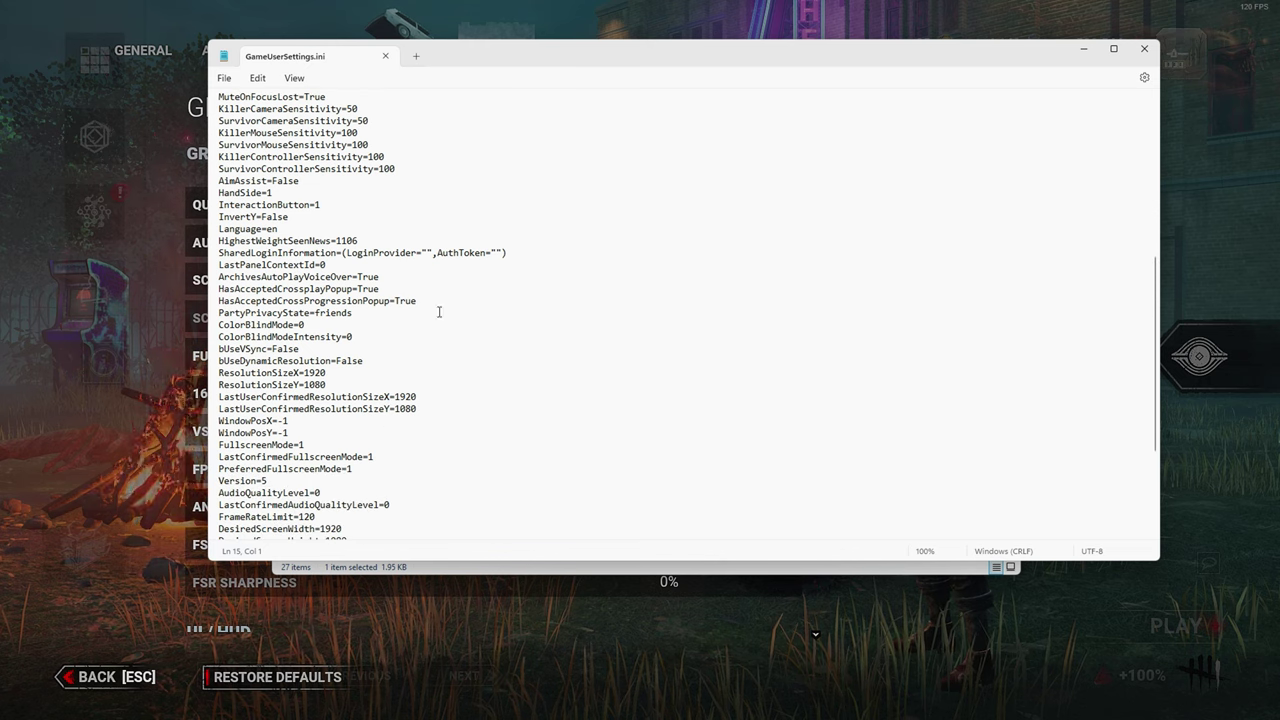
pyautogui.scroll(1, 421, 379)
pyautogui.scroll(-5, 405, 372)
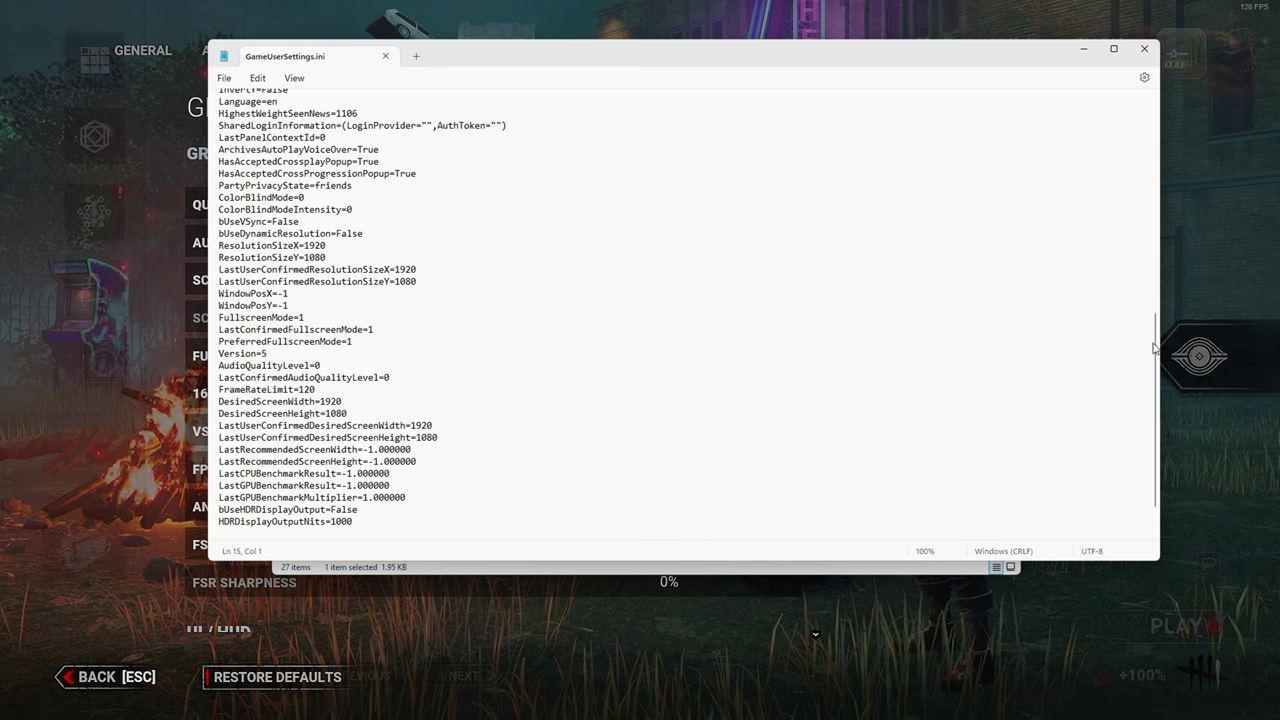
pyautogui.scroll(-2, 1150, 370)
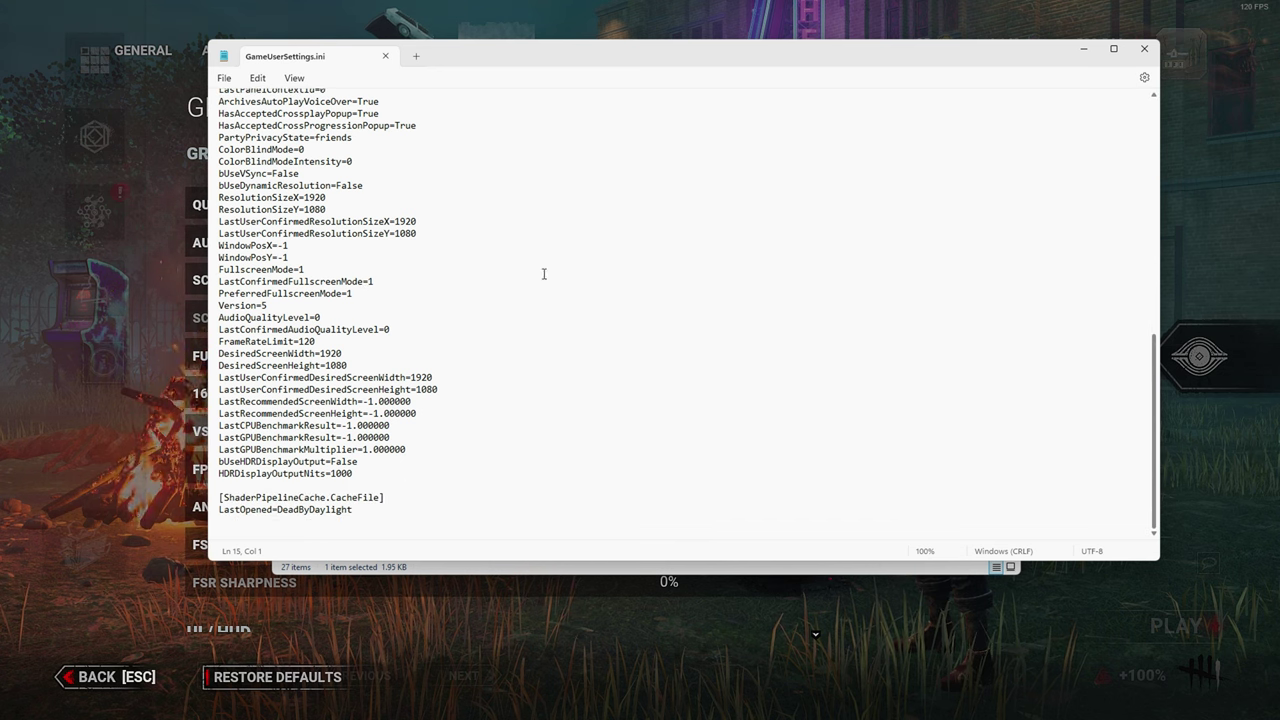
# Save GameUserSettings.ini and close the file
pyautogui.click(224, 78)
pyautogui.click(247, 166)
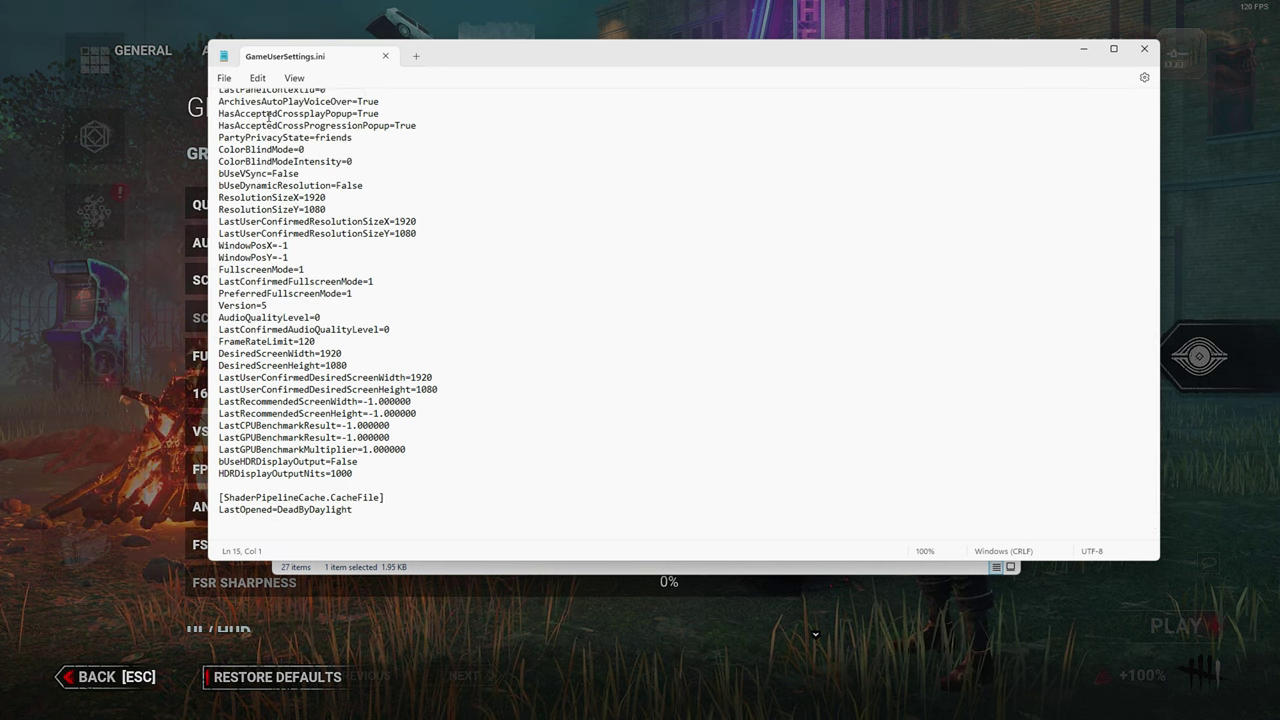
pyautogui.click(385, 56)
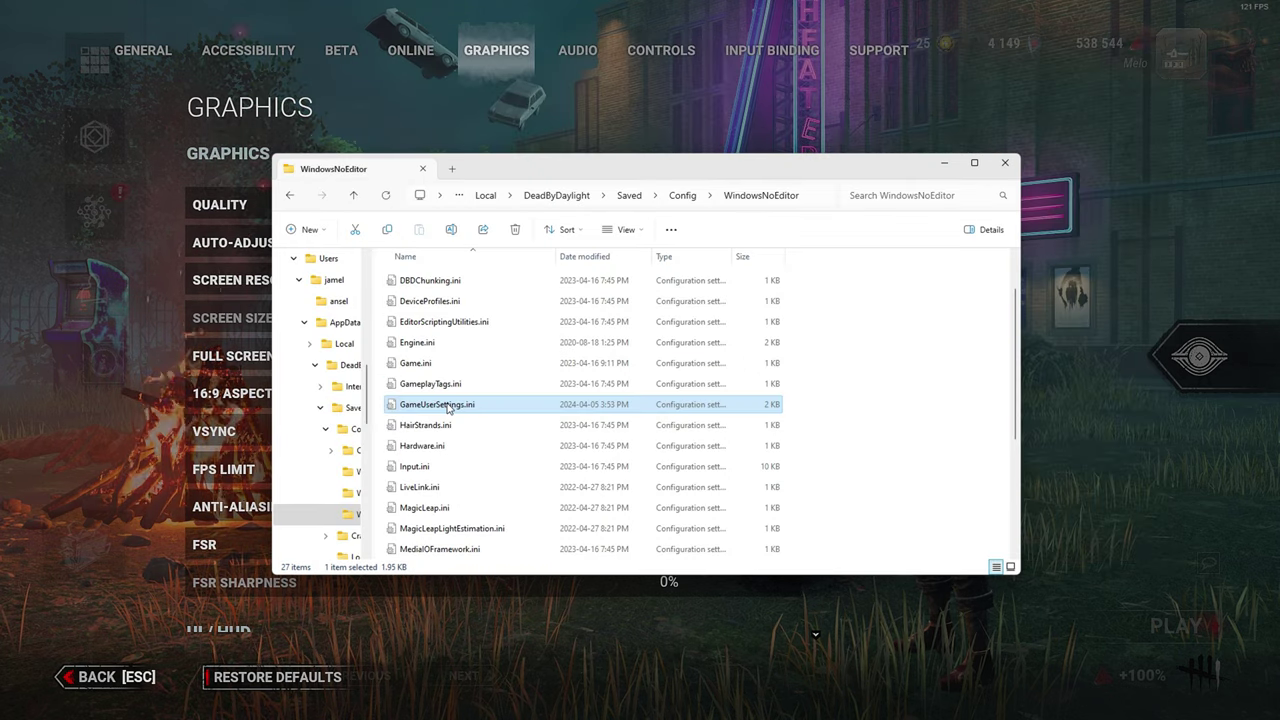
# Make sure the Read-only attribute is enabled in the properties of GameUserSettings.ini and accept the dialog
pyautogui.rightClick(447, 408)
pyautogui.click(465, 494)
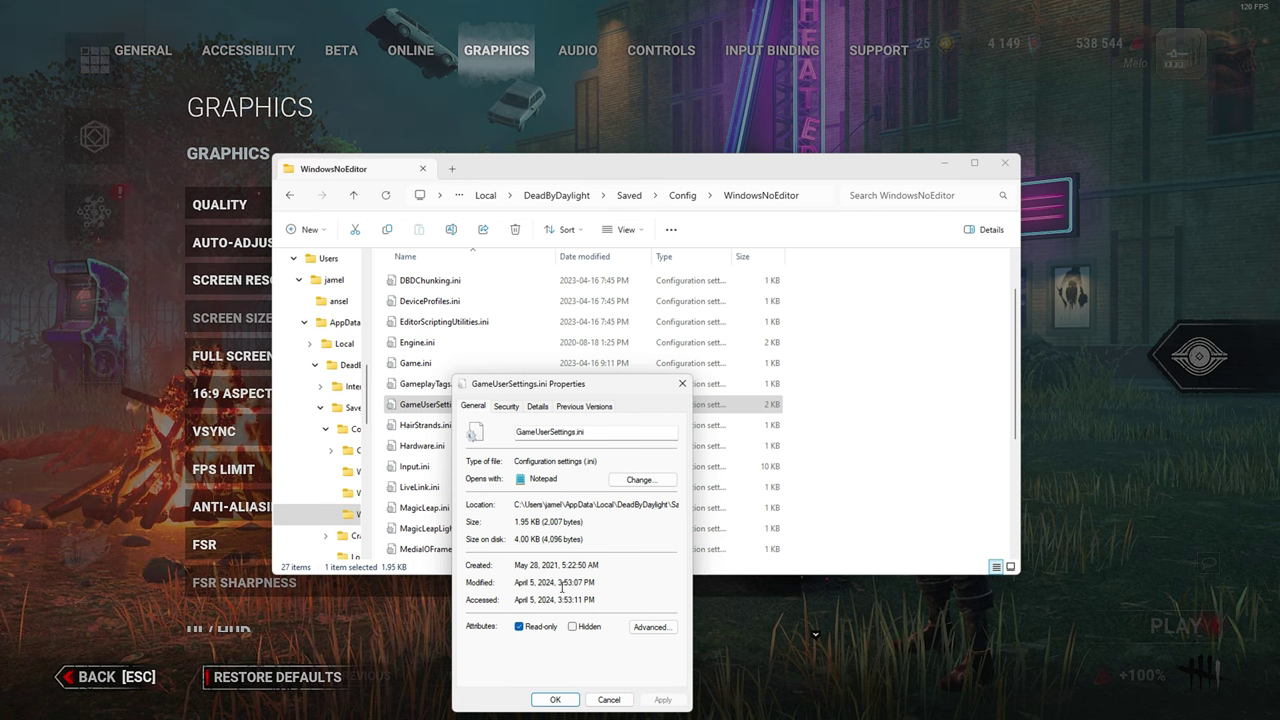
pyautogui.click(548, 701)
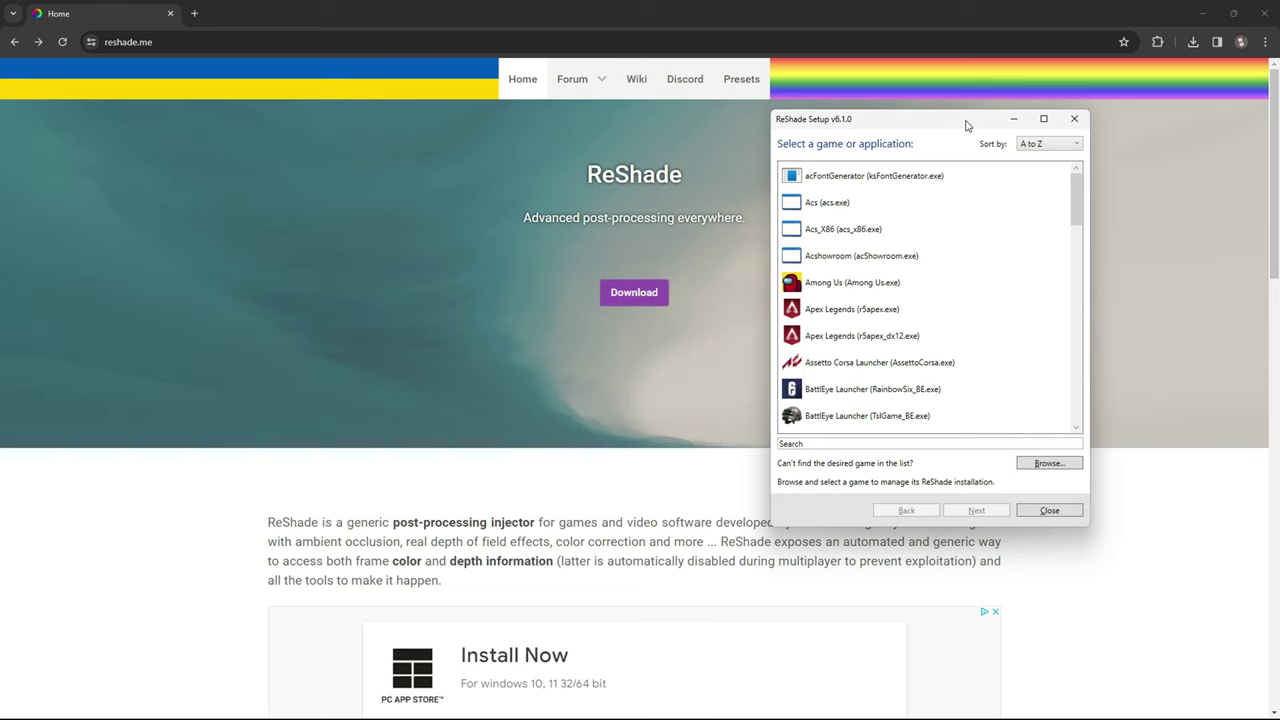
# In ReShade Setup, select DeadByDaylight-Win64-Shipping.exe as the game and continue with DirectX 10/11/12 as its rendering API
pyautogui.moveTo(969, 125); pyautogui.dragTo(685, 126)
pyautogui.moveTo(795, 195); pyautogui.dragTo(795, 232)
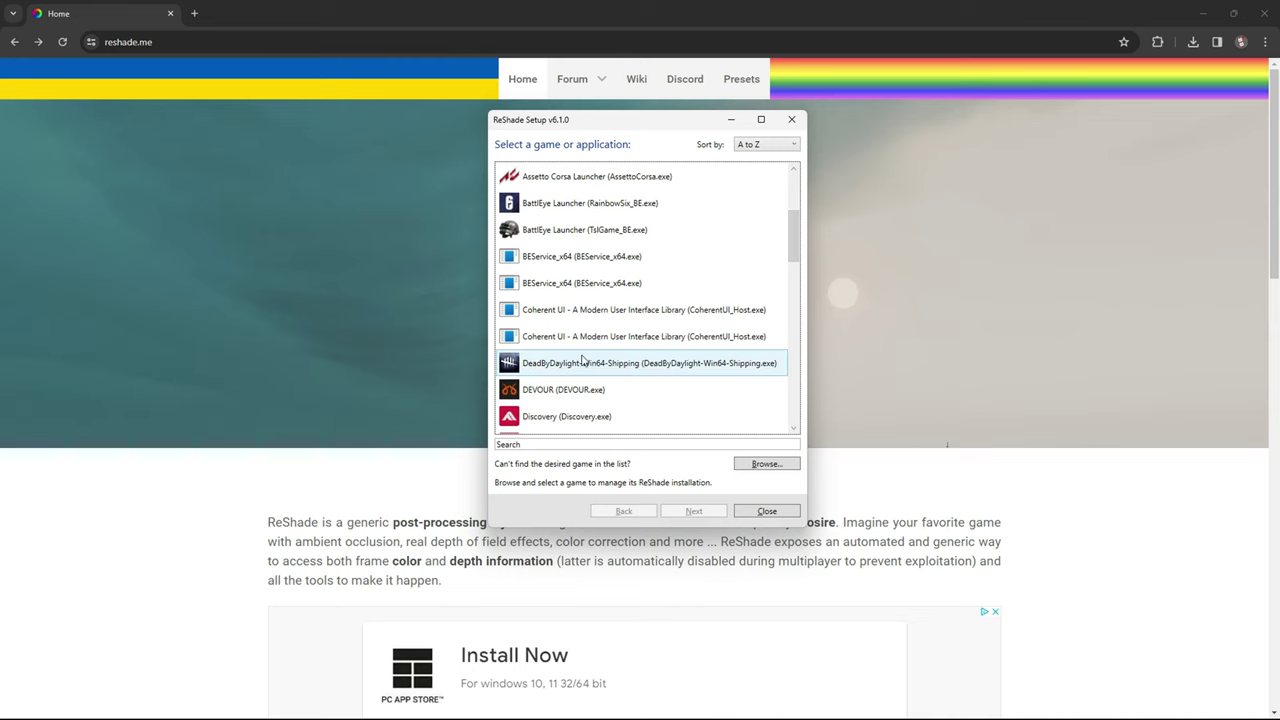
pyautogui.scroll(-2, 560, 385)
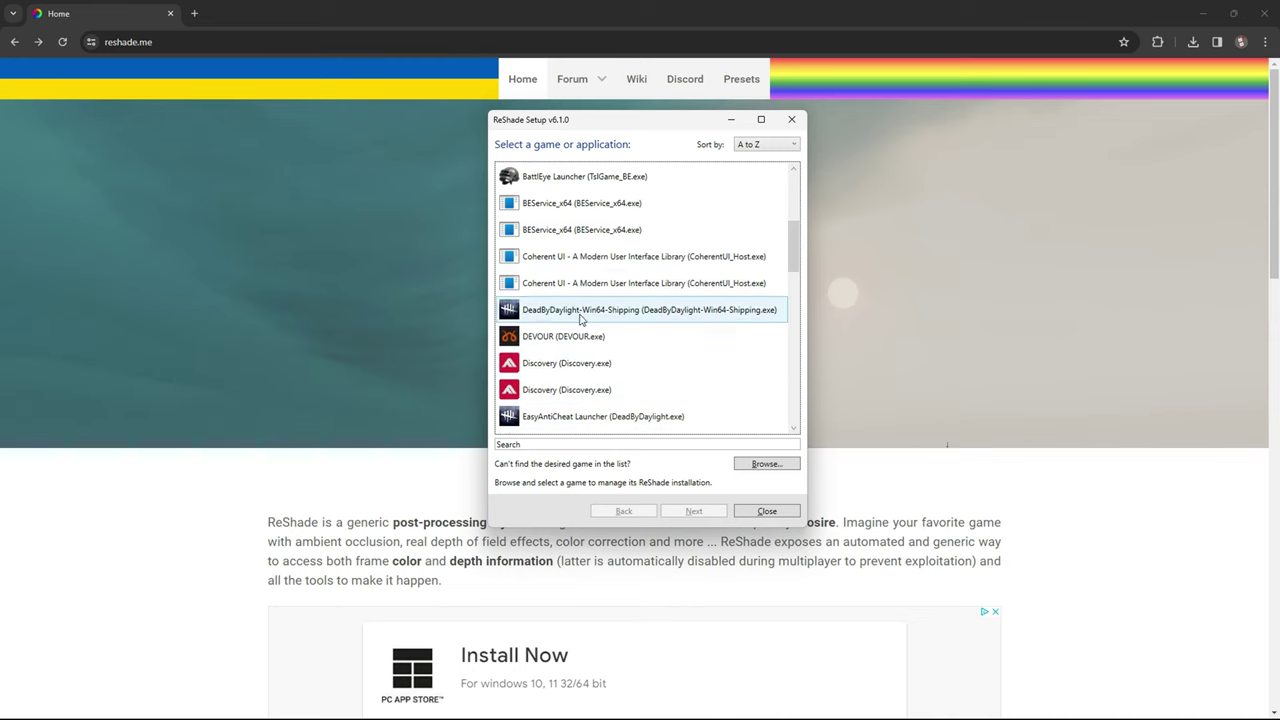
pyautogui.click(655, 312)
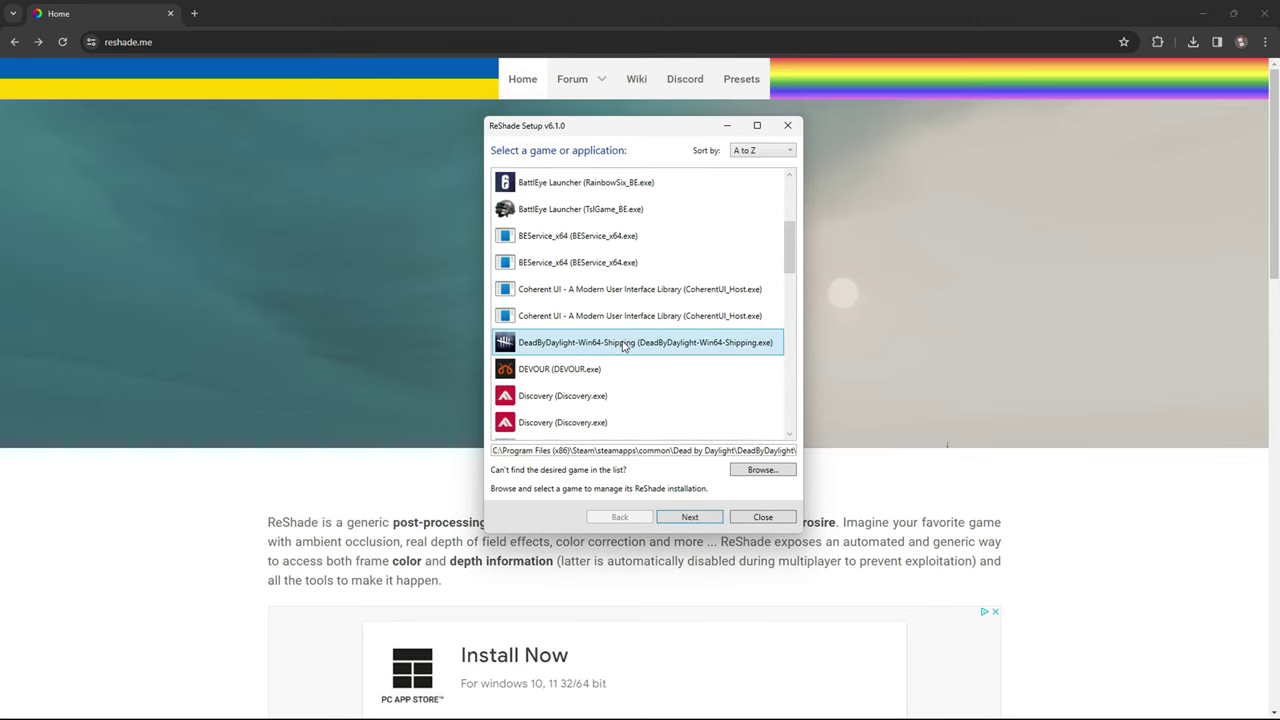
pyautogui.click(689, 517)
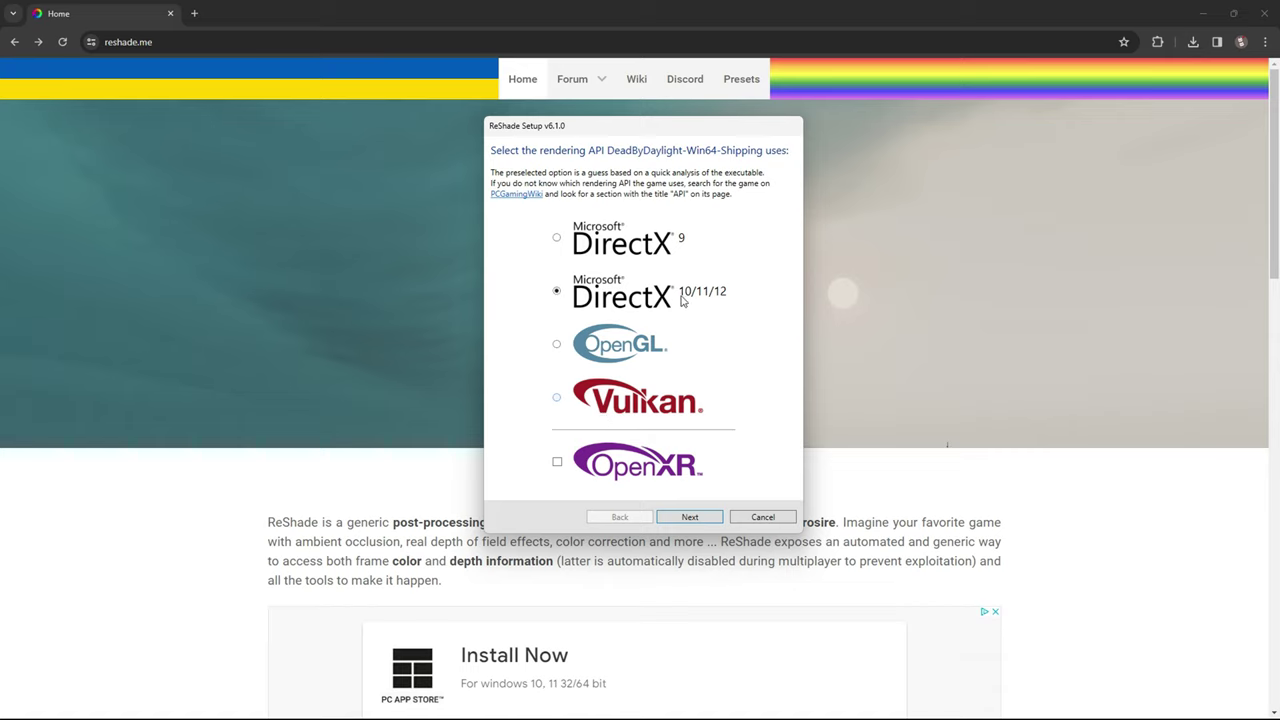
pyautogui.click(703, 519)
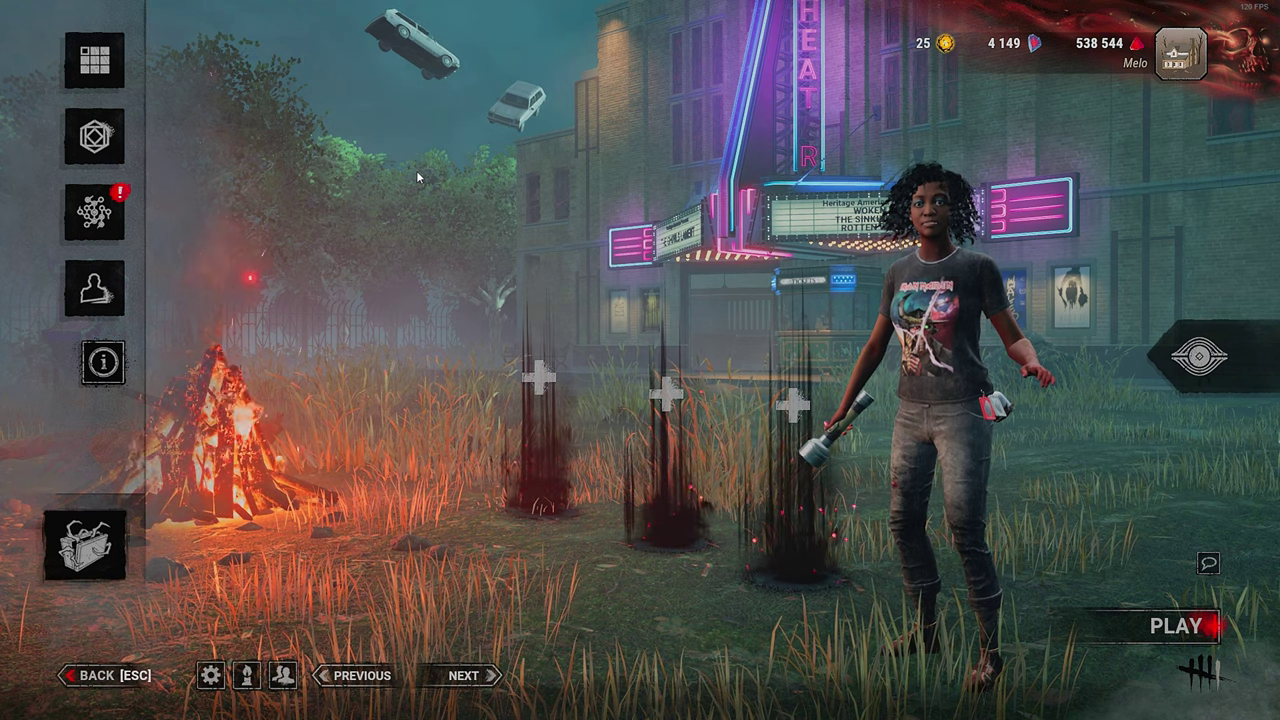
# Open the ReShade overlay in Dead by Daylight and preview the Bloom, CA and Cartoon effects by toggling them on and off
pyautogui.press('Home')
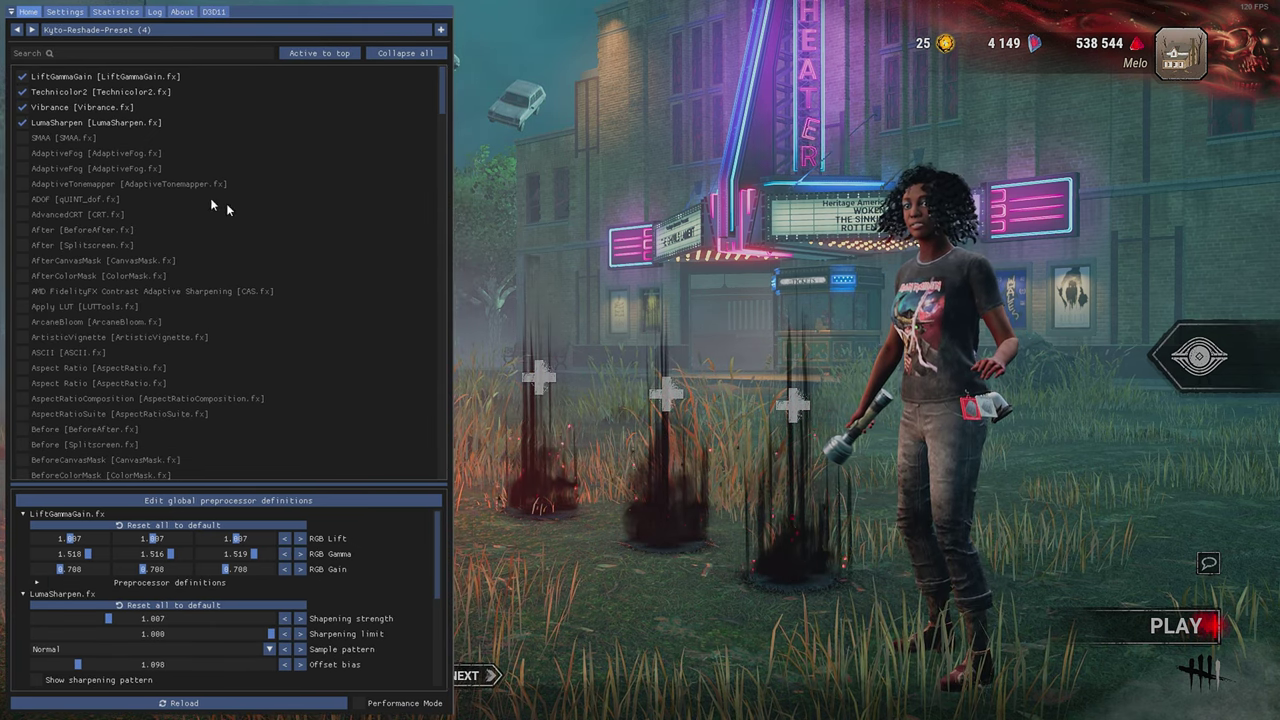
pyautogui.scroll(-3, 100, 330)
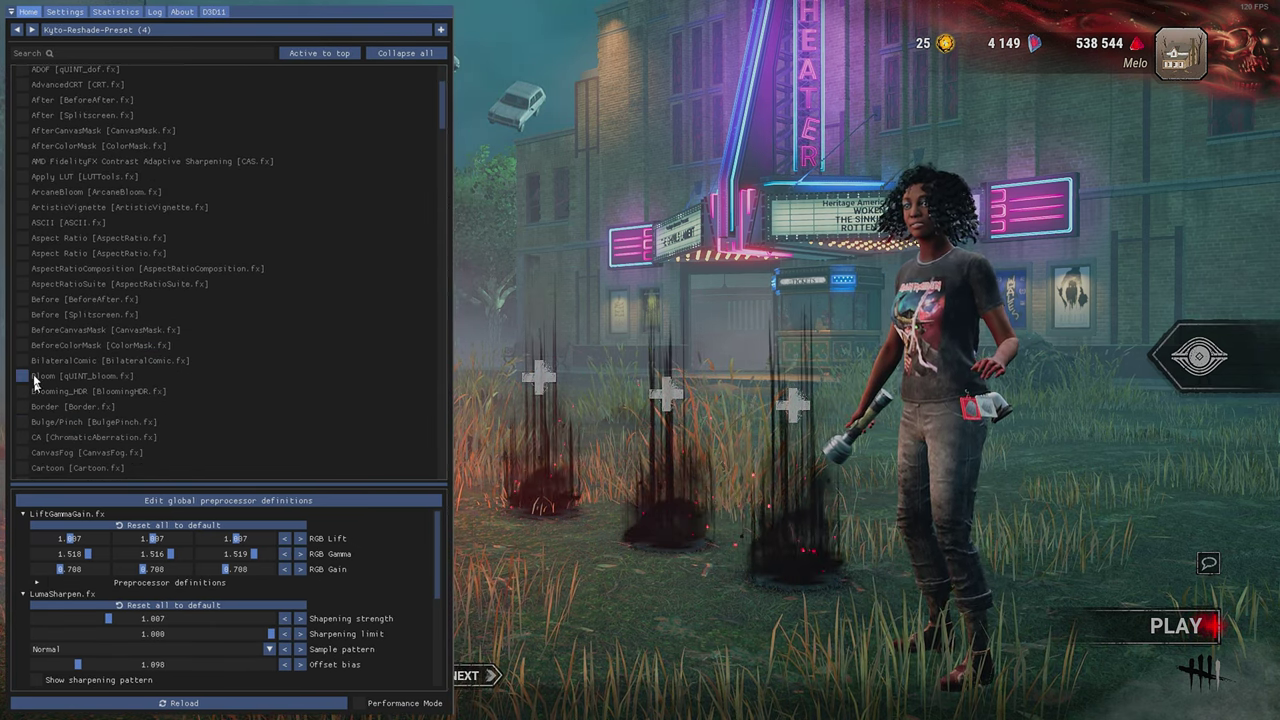
pyautogui.click(22, 376)
pyautogui.click(22, 377)
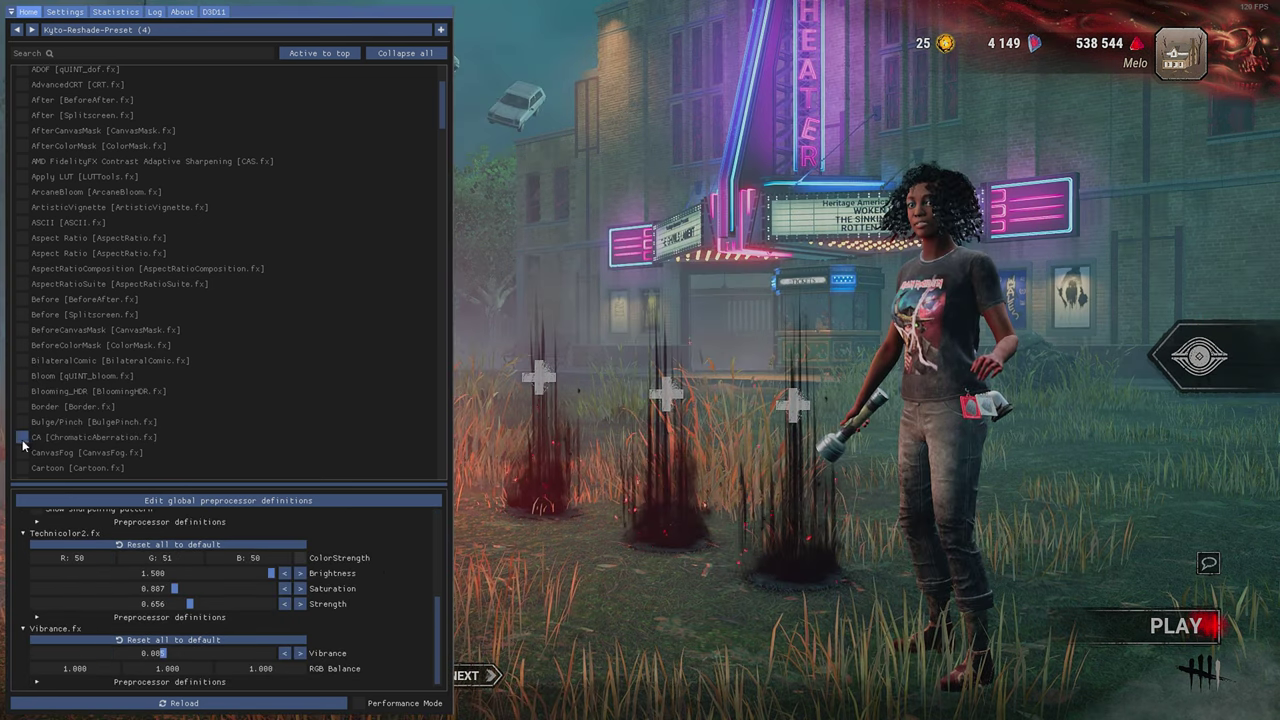
pyautogui.click(22, 437)
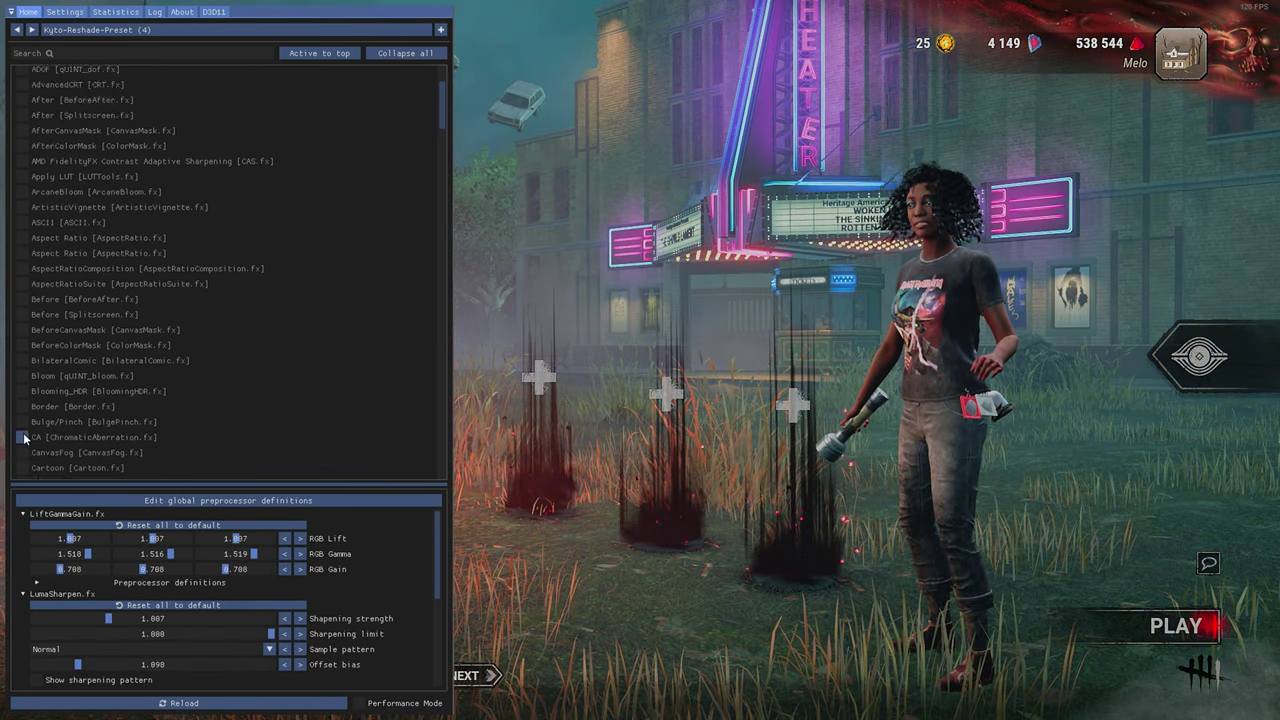
pyautogui.scroll(-1, 24, 436)
pyautogui.click(22, 425)
pyautogui.click(22, 425)
# Preview more effects further down the ReShade list, including DisplayDepth, by toggling them
pyautogui.scroll(-7, 22, 400)
pyautogui.click(22, 347)
pyautogui.click(24, 420)
pyautogui.scroll(-5, 23, 445)
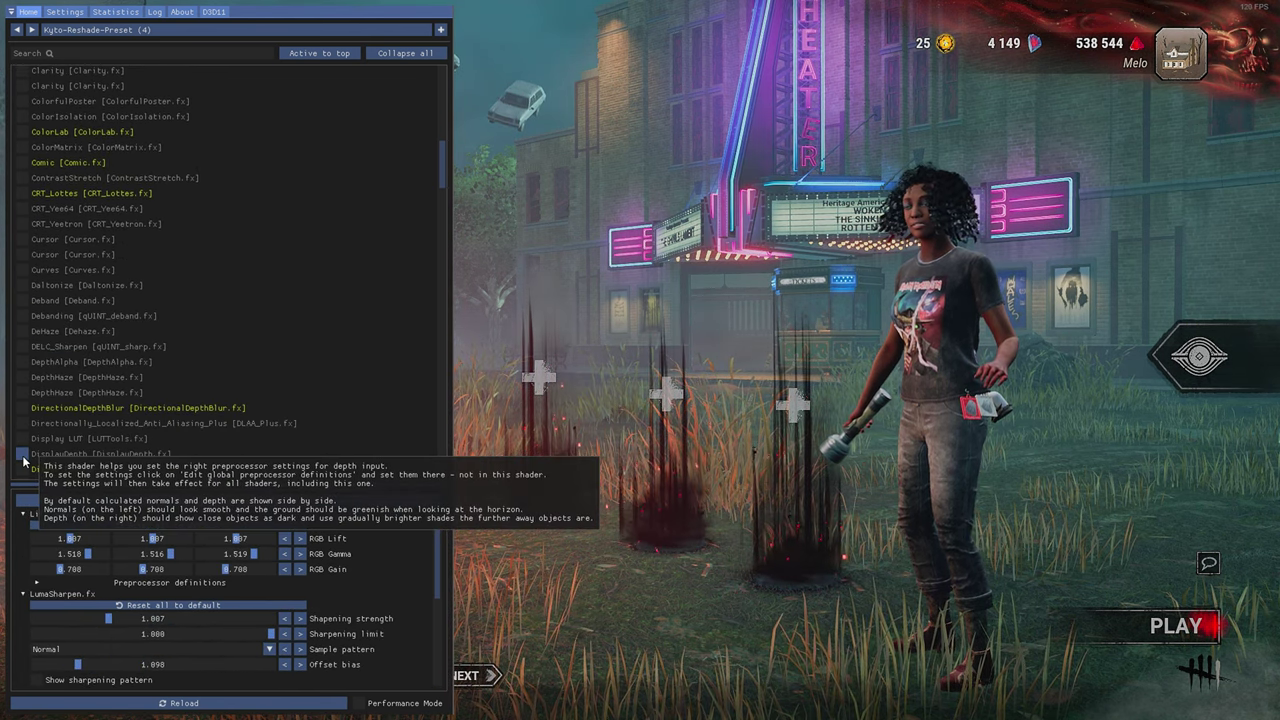
pyautogui.click(22, 458)
# Compare the game's look with the DPX effect switched on and off, leaving it enabled
pyautogui.click(22, 441)
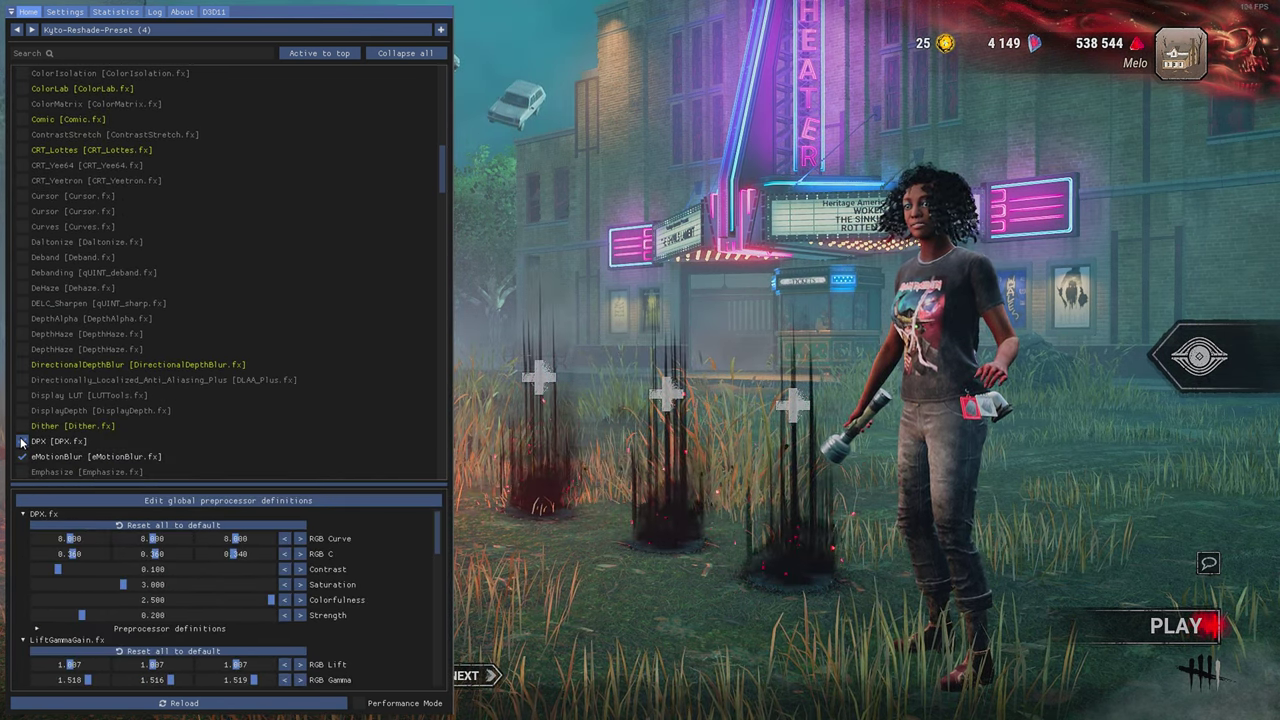
pyautogui.click(22, 441)
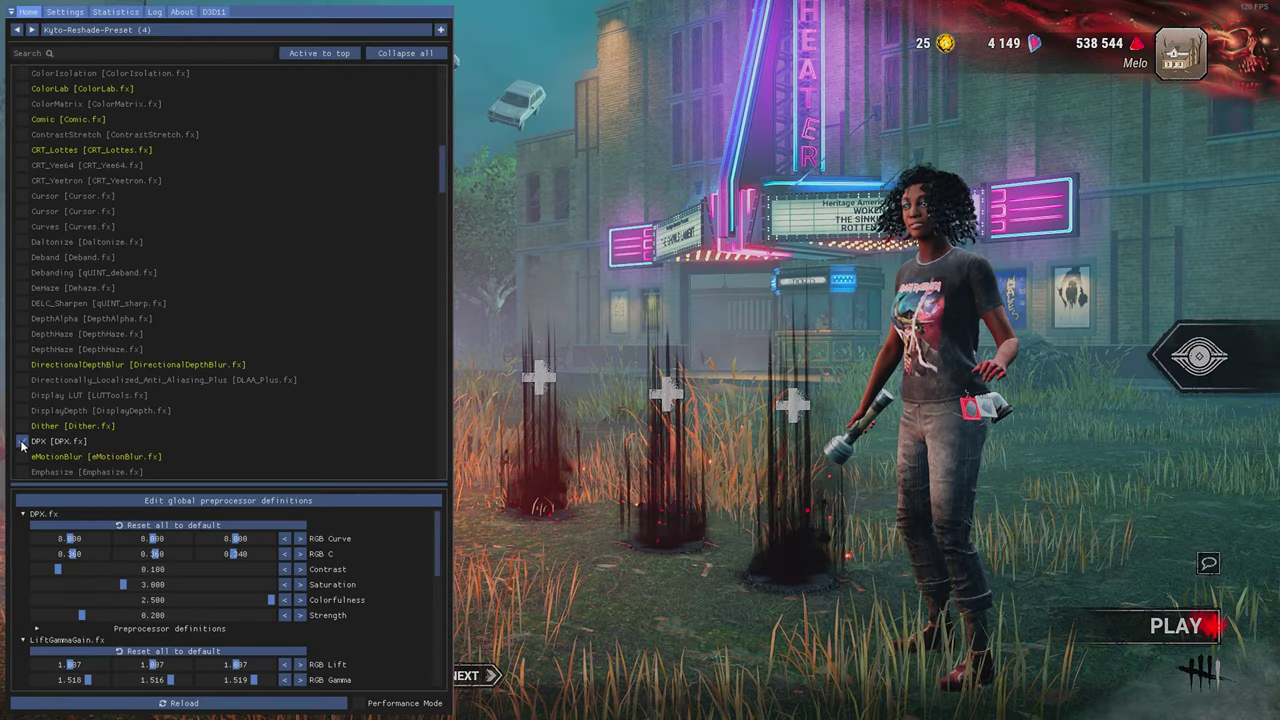
pyautogui.click(22, 441)
pyautogui.click(22, 441)
# Toggle the active Technicolor2 effect off and on again to compare its impact on the image
pyautogui.scroll(10, 120, 380)
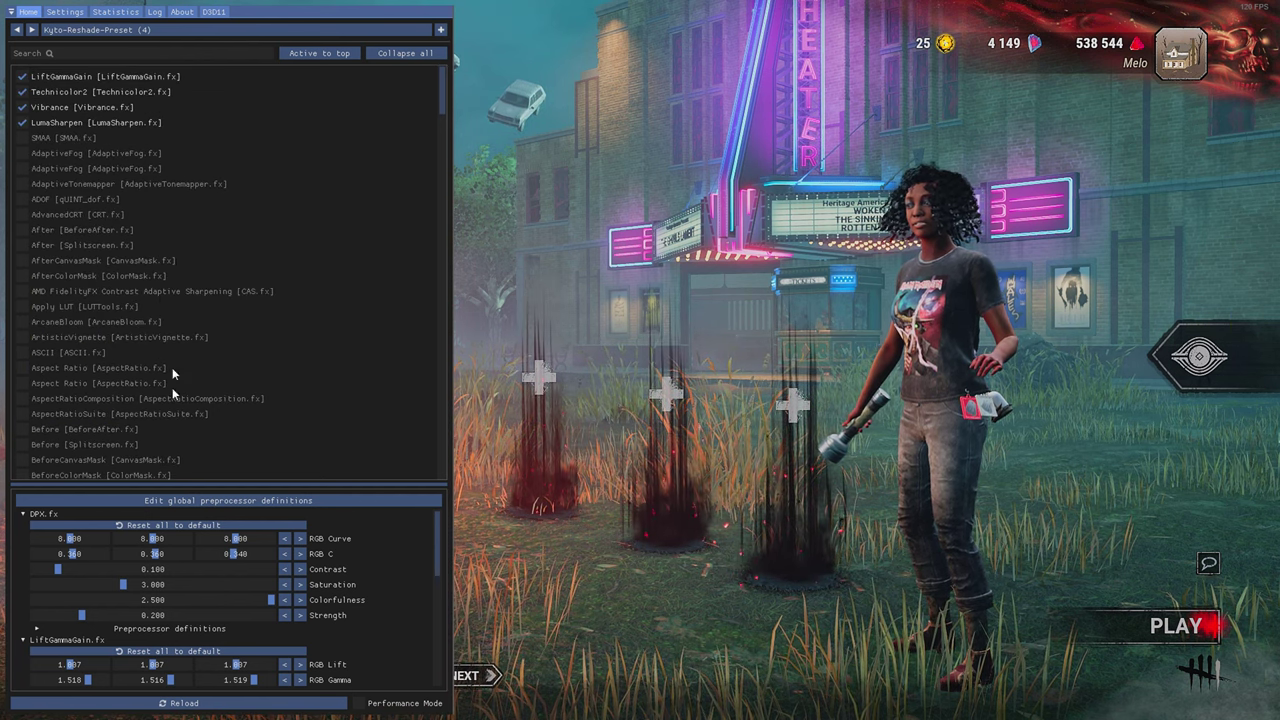
pyautogui.click(21, 92)
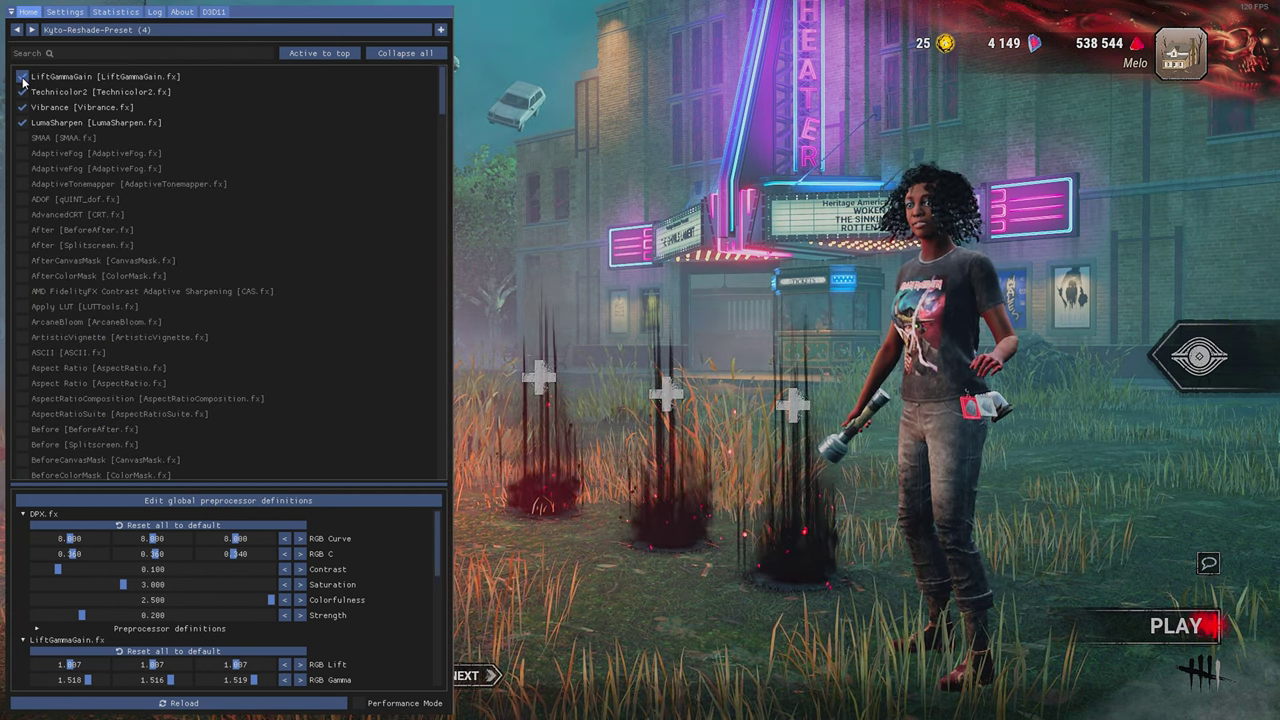
pyautogui.click(21, 92)
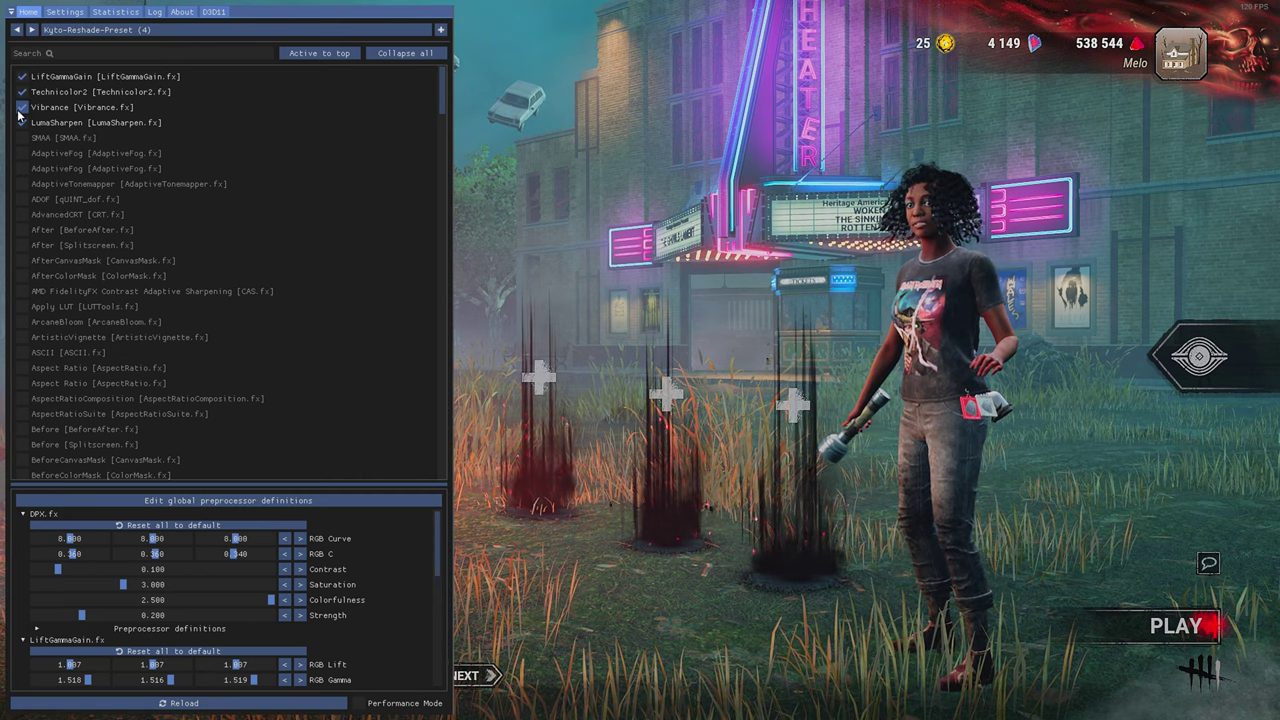
# Disable the DPX effect and close the ReShade overlay
pyautogui.scroll(-10, 23, 398)
pyautogui.click(23, 398)
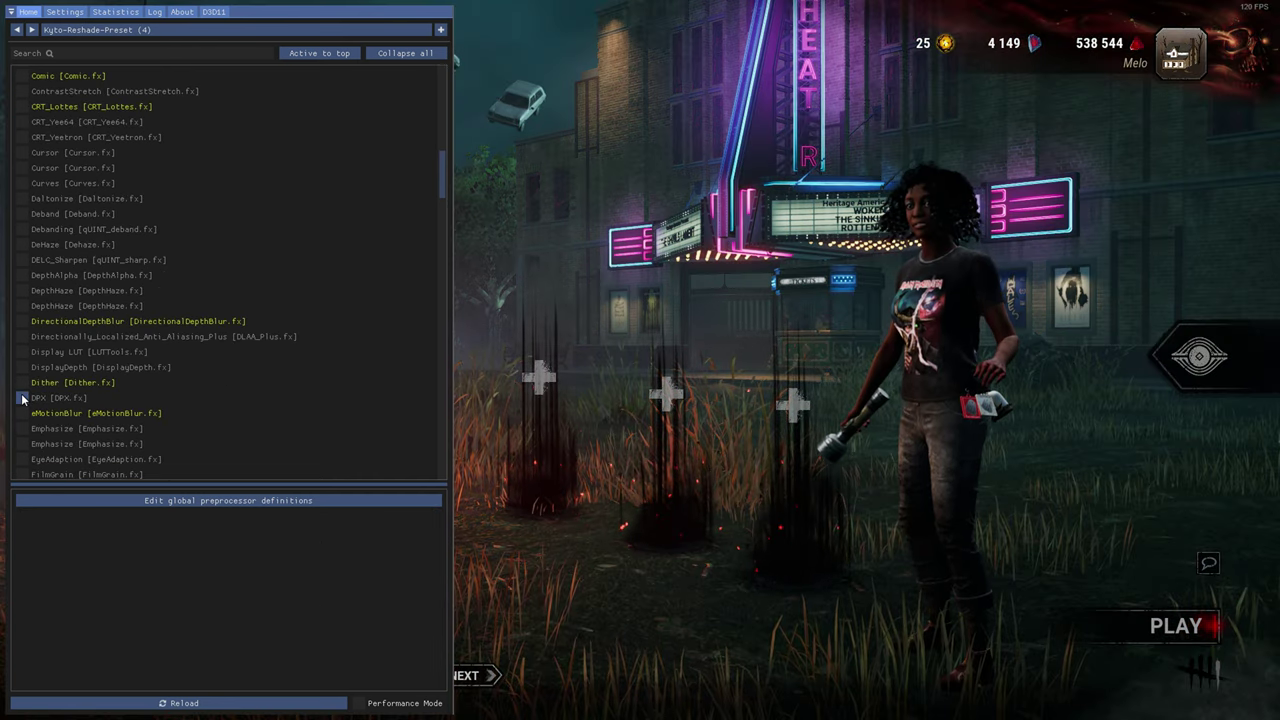
pyautogui.press('Home')
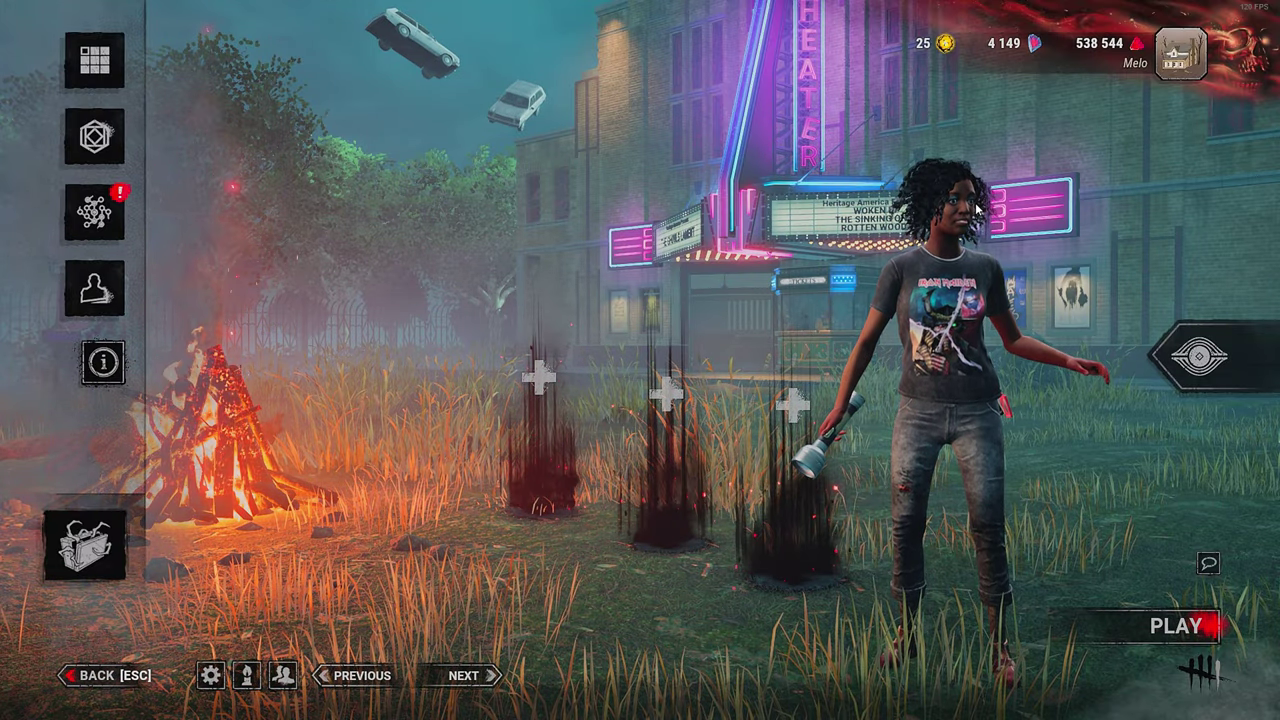
# Reopen the ReShade overlay, enable Performance Mode for the Kyto-Reshade-Preset (4) preset, and return to the game
pyautogui.press('Home')
pyautogui.scroll(-2, 436, 541)
pyautogui.moveTo(436, 541)
pyautogui.mouseDown()
pyautogui.moveTo(422, 646)
pyautogui.moveTo(441, 516)
pyautogui.mouseUp()
pyautogui.click(359, 703)
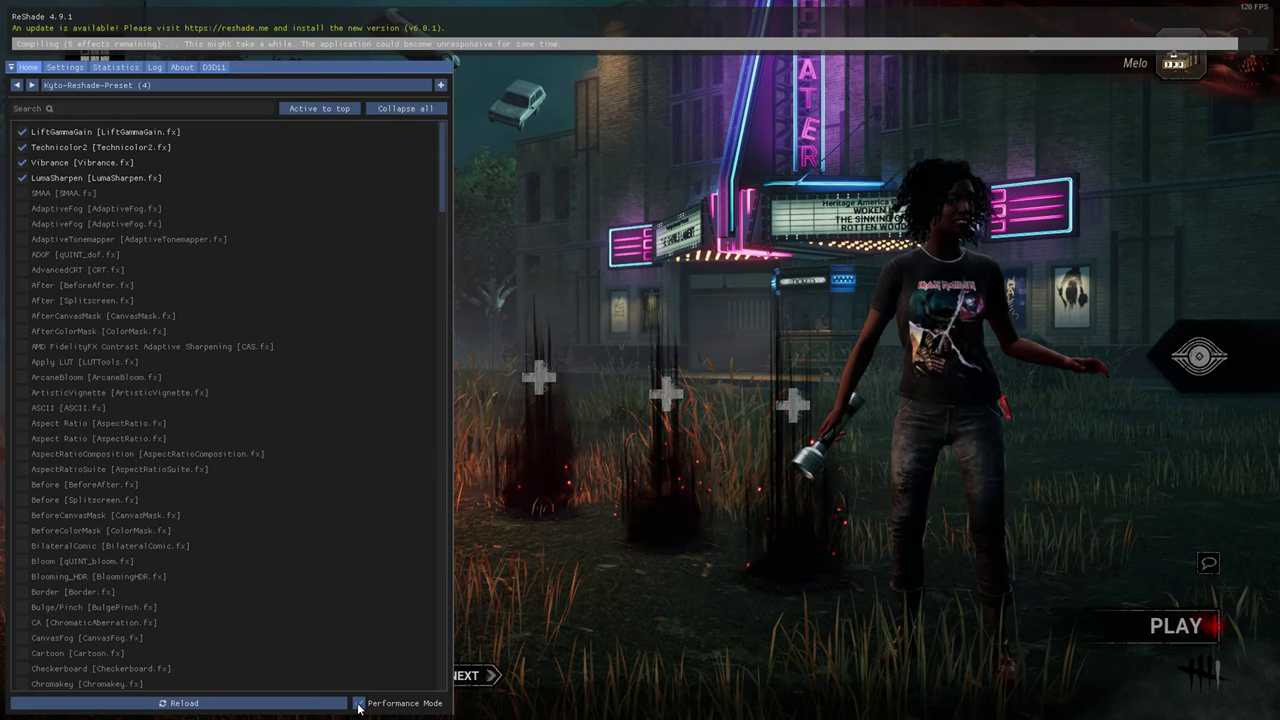
pyautogui.press('Home')
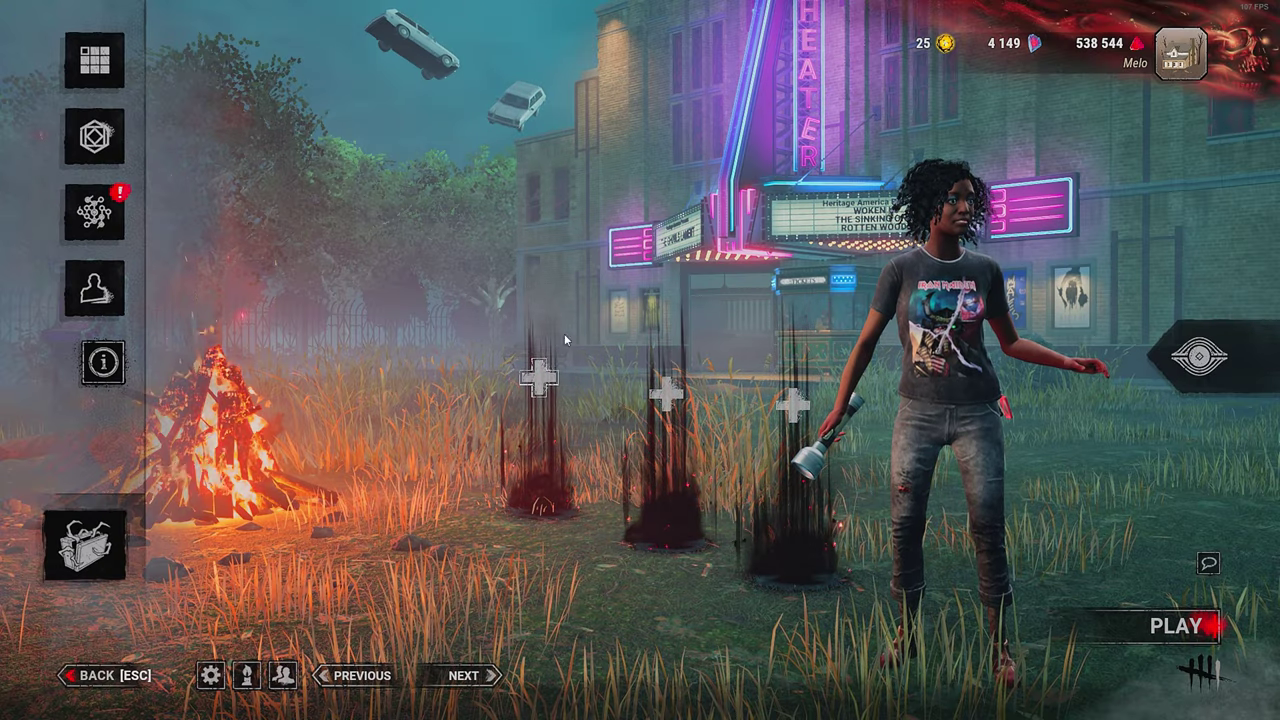